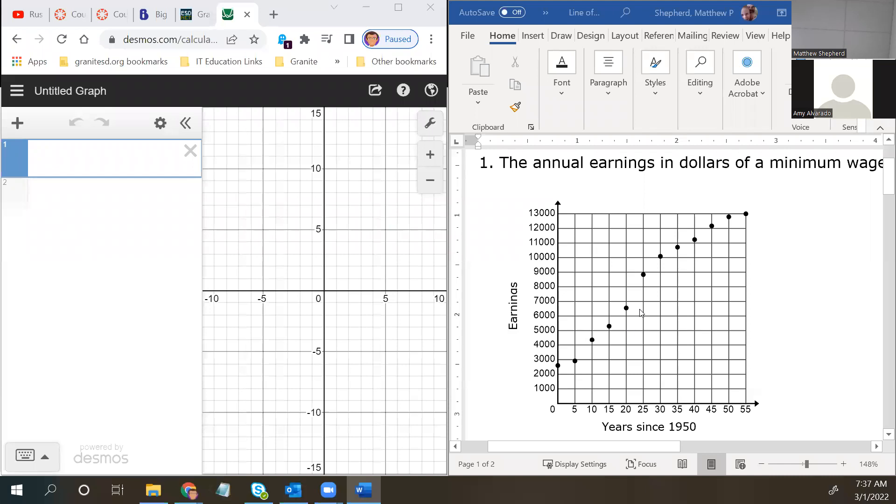
Step: Examine the year range 1950-2005 in problem 1 and compare it with the Year values 0, 5 and 10 in the table
left_click_drag(632, 449, 780, 446)
left_click_drag(757, 166, 831, 164)
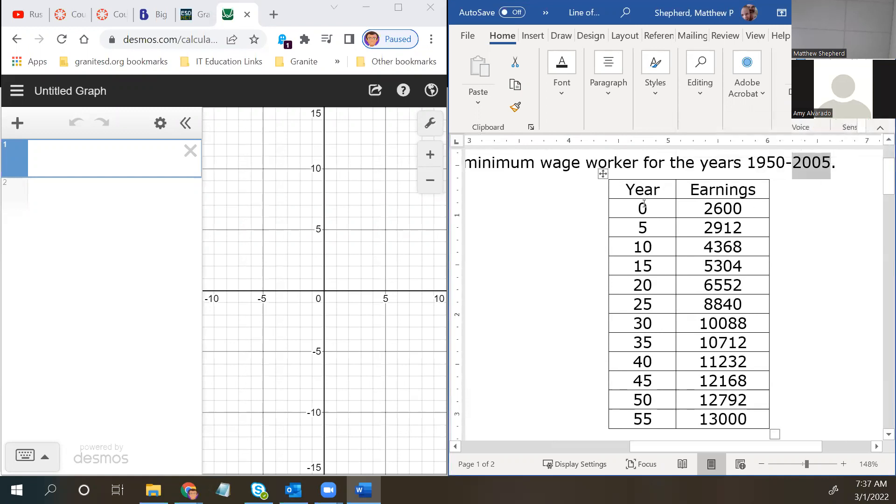
left_click_drag(644, 204, 652, 205)
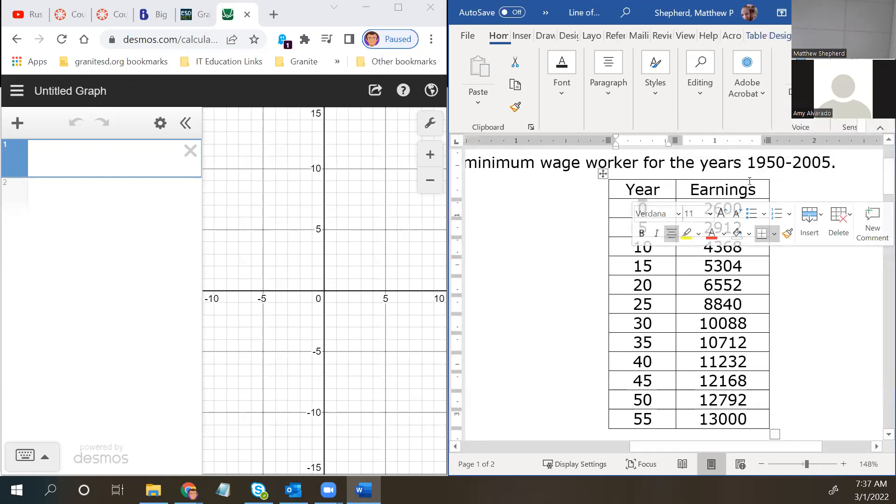
left_click_drag(747, 163, 786, 170)
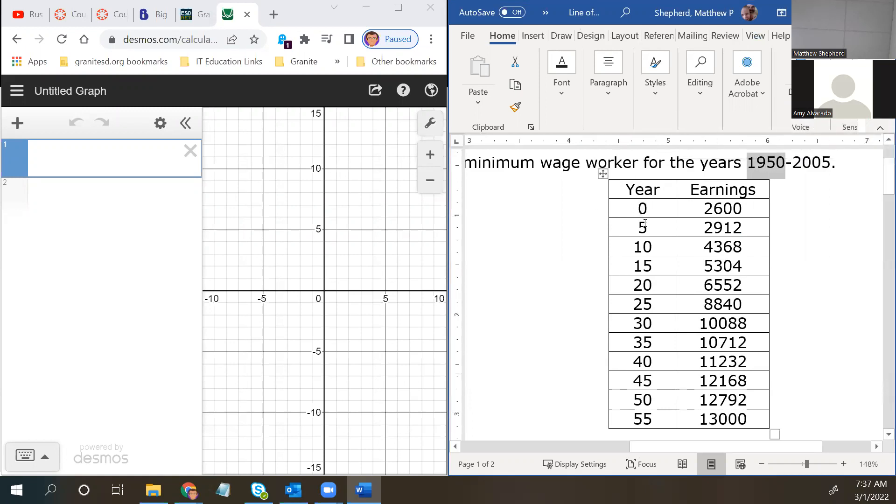
left_click_drag(639, 226, 647, 226)
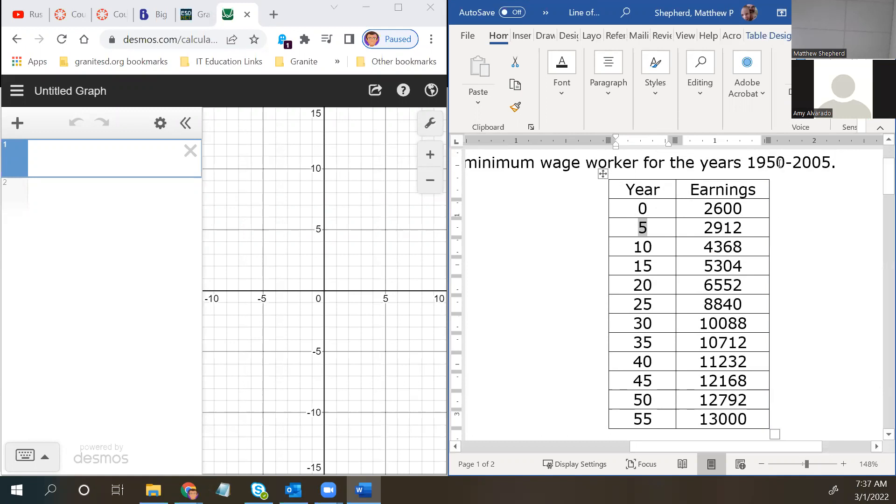
double_click(633, 249)
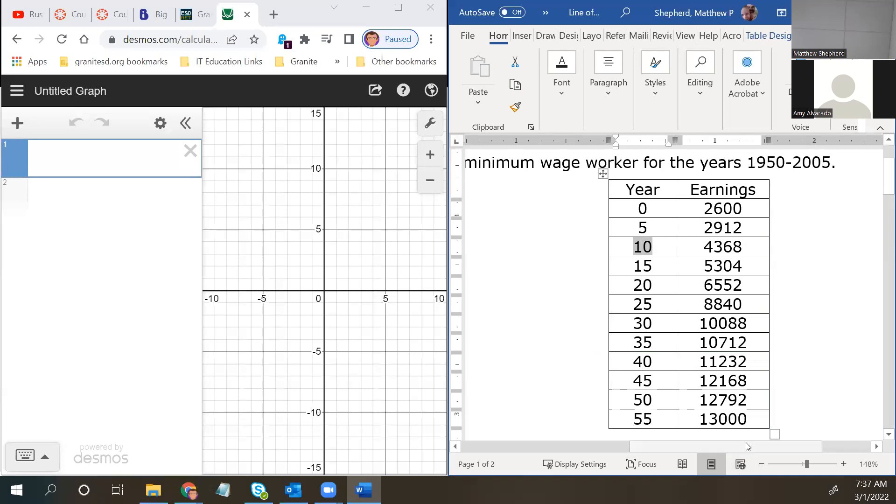
Step: Copy all Year and Earnings data rows from the Word table into the first expression line of the Desmos graph
left_click_drag(756, 445, 760, 421)
scroll(635, 441, "down", 3)
scroll(711, 352, "up", 4)
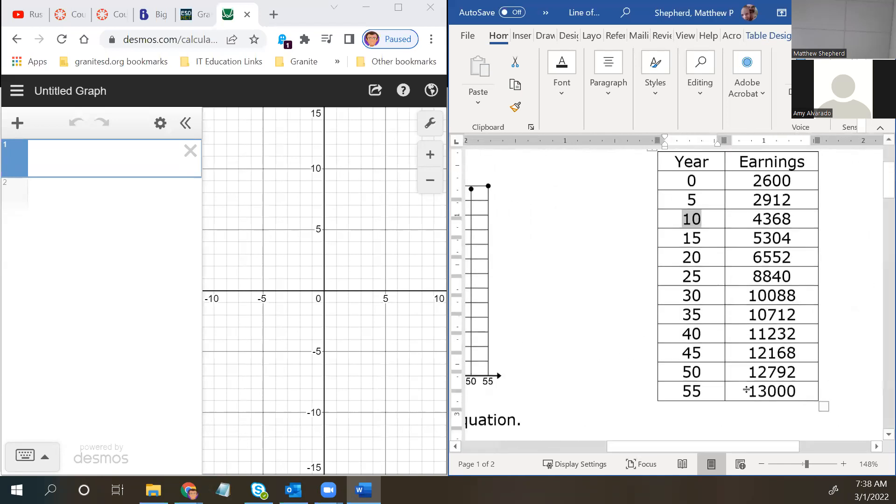
scroll(711, 352, "down", 3)
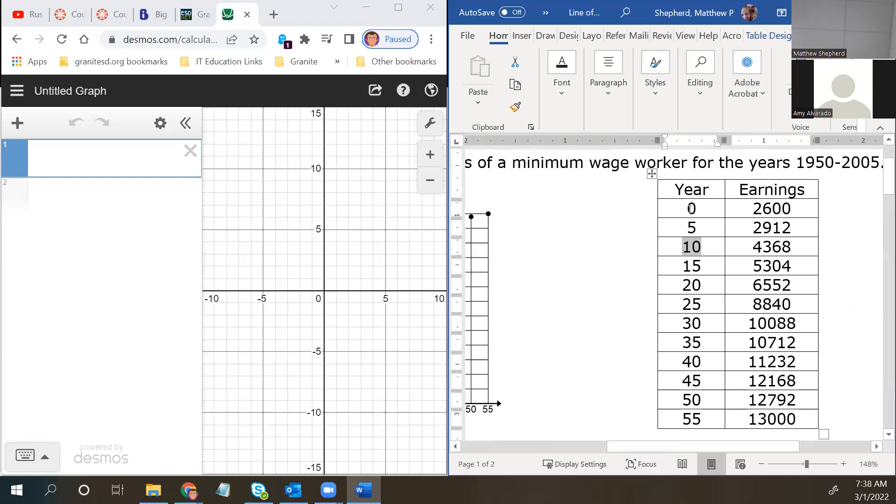
left_click_drag(686, 211, 789, 414)
key("ctrl+c")
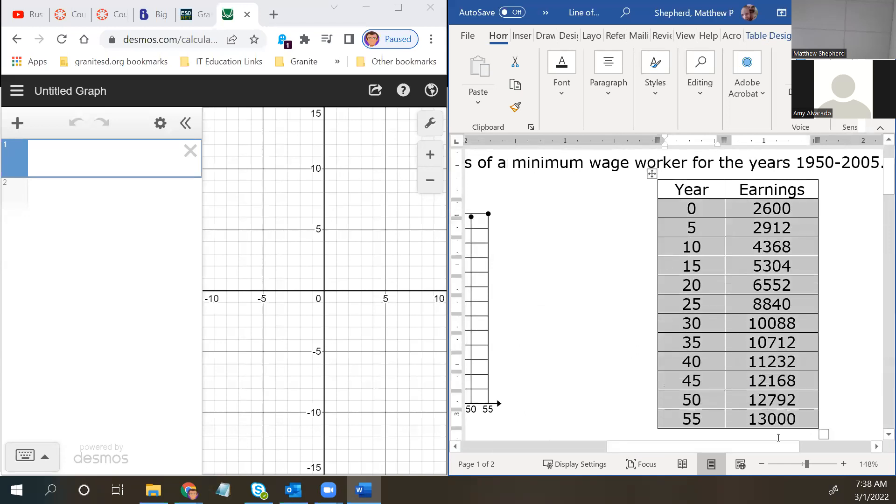
left_click(108, 160)
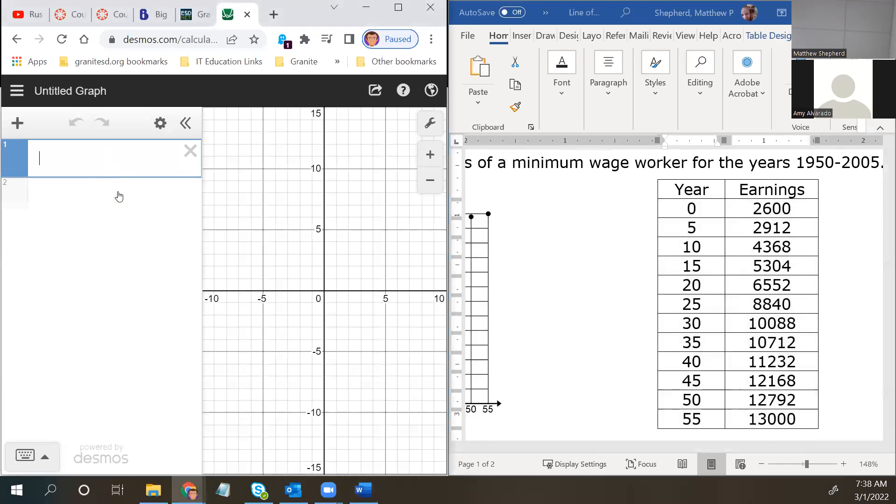
key("ctrl+v")
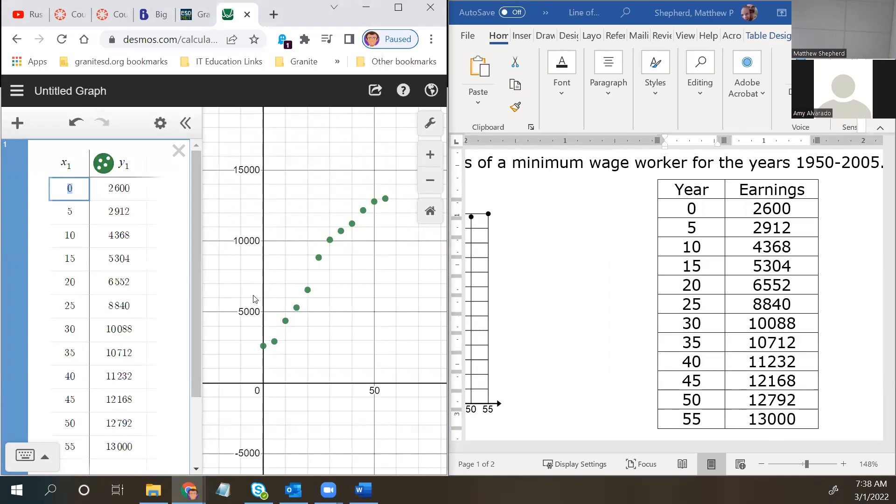
Step: Switch to the Word worksheet and handwrite y=mx+b in black ink beside question a
scroll(156, 322, "down", 2)
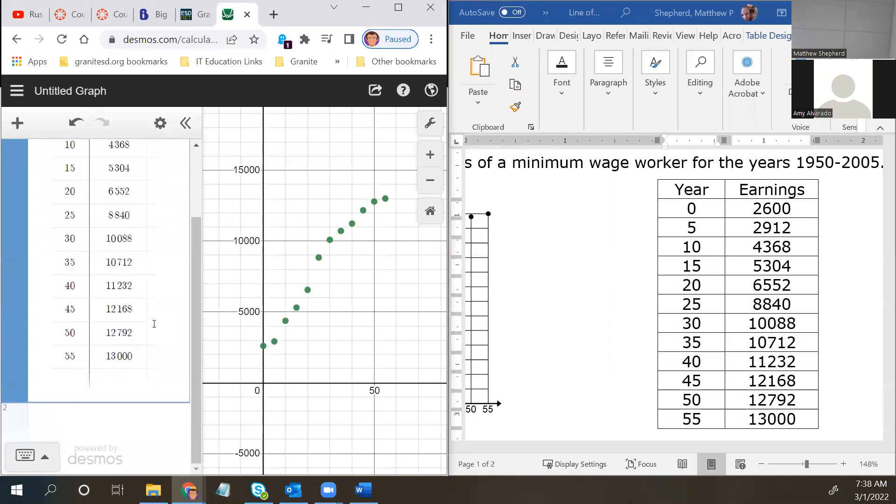
left_click(134, 427)
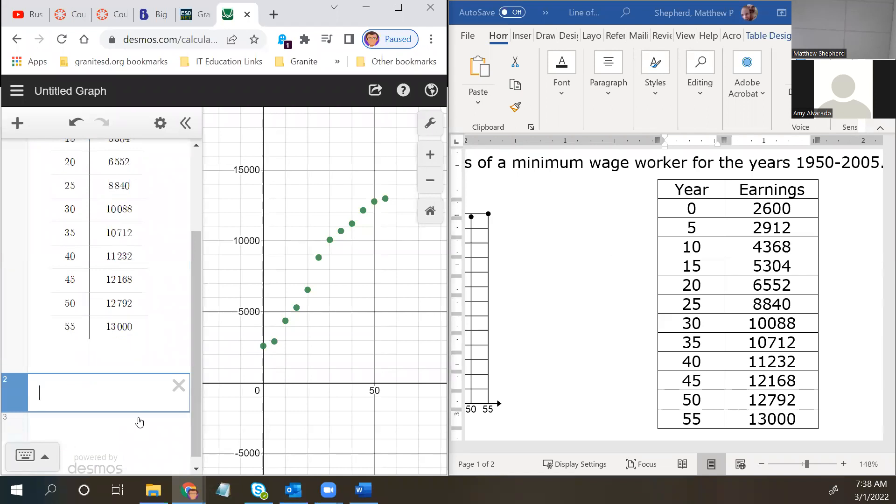
scroll(673, 295, "down", 4)
scroll(674, 294, "left", 2)
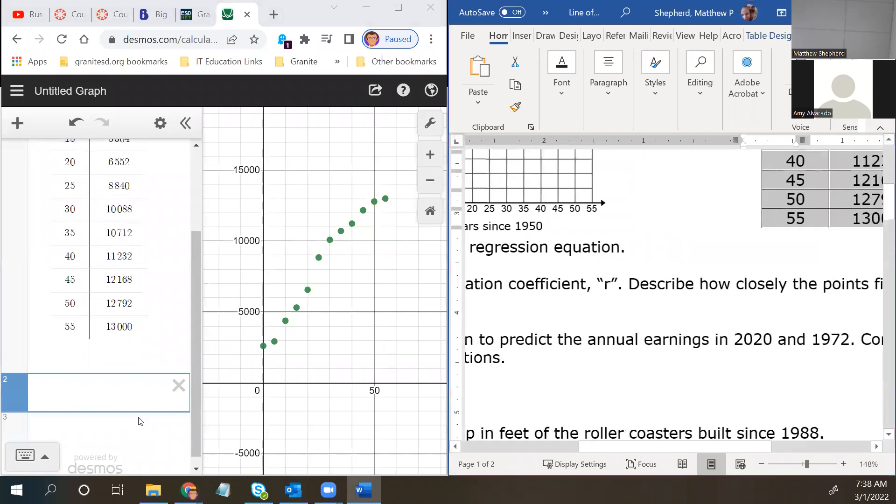
scroll(674, 295, "left", 3)
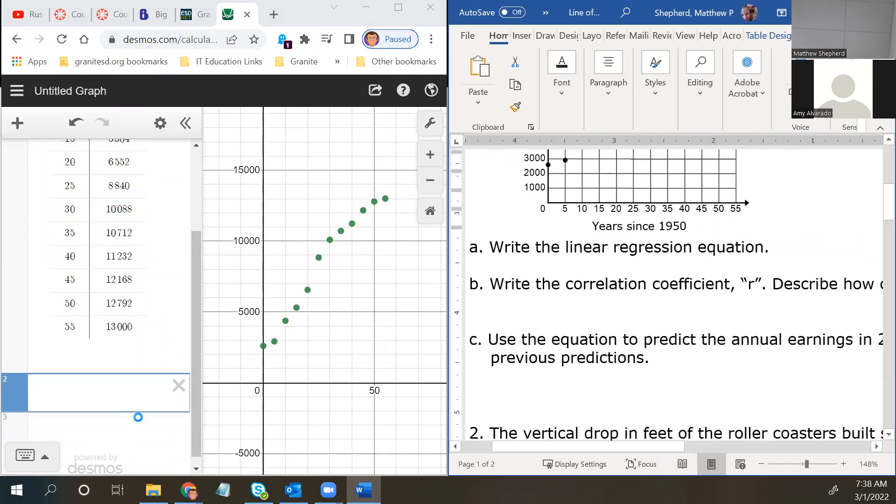
mouse_move(779, 228)
left_mouse_down()
mouse_move(783, 243)
mouse_move(800, 227)
left_mouse_up()
mouse_move(792, 232)
left_mouse_down()
mouse_move(838, 233)
mouse_move(828, 234)
left_mouse_up()
left_click_drag(849, 221, 859, 235)
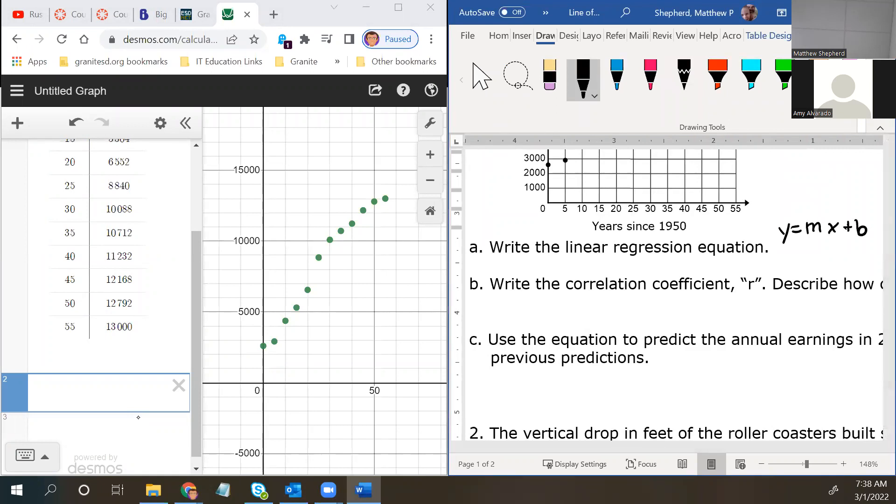
Step: Check the x1 and y1 column names in the Desmos table, and handwrite y1~mx1+b above y=mx+b in Word
left_click(138, 417)
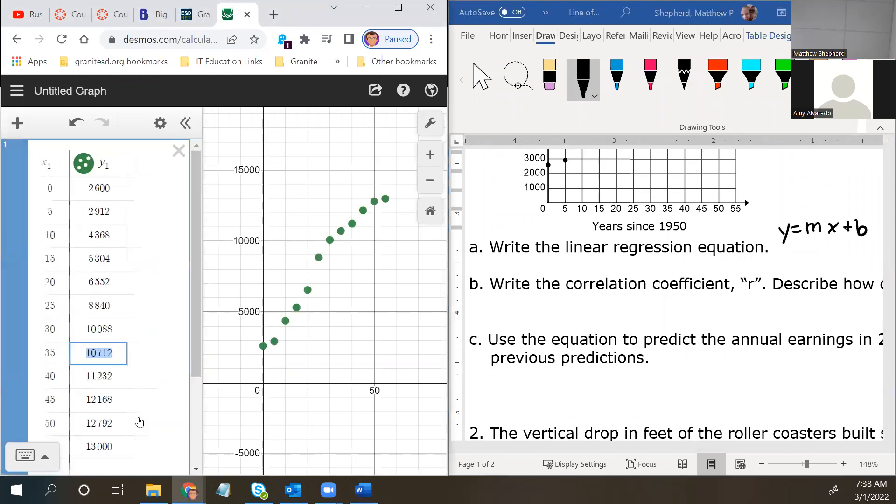
left_click(99, 306)
left_click(141, 259)
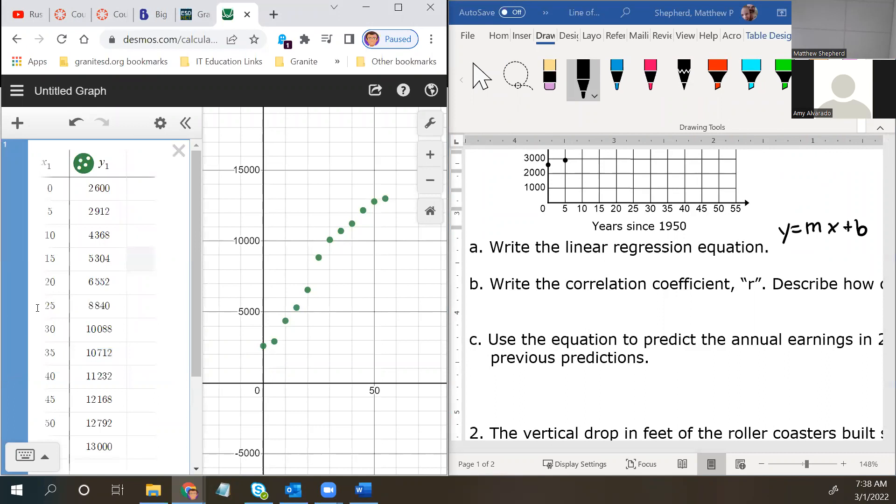
left_click(52, 161)
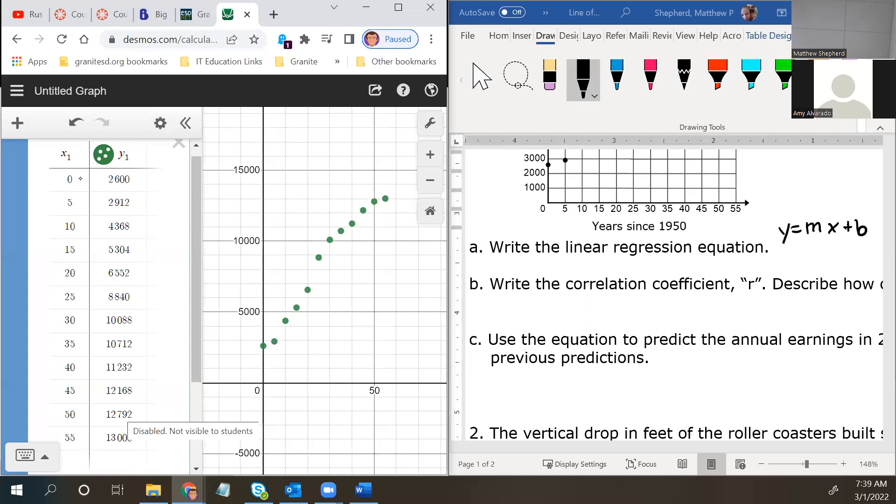
mouse_move(774, 193)
left_mouse_down()
mouse_move(777, 213)
mouse_move(806, 196)
left_mouse_up()
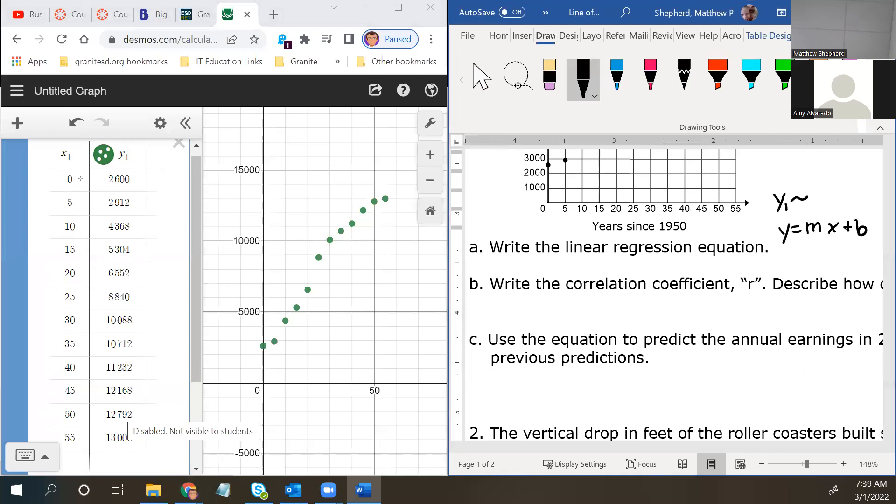
left_click_drag(814, 193, 845, 203)
mouse_move(854, 189)
left_mouse_down()
mouse_move(854, 199)
mouse_move(876, 193)
left_mouse_up()
Step: Enter the regression y1~mx1 in the empty Desmos expression line below the data table
scroll(318, 270, "down", 1)
scroll(280, 282, "up", 1)
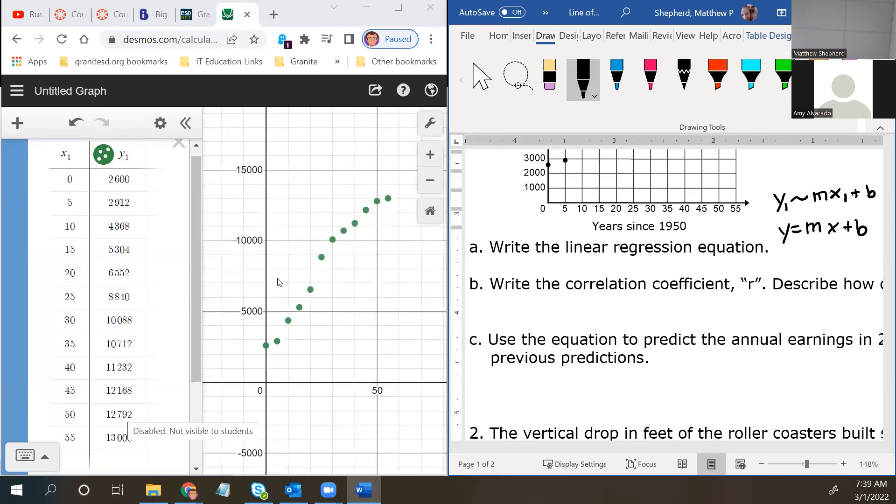
scroll(112, 387, "down", 2)
scroll(111, 374, "down", 1)
left_click(107, 378)
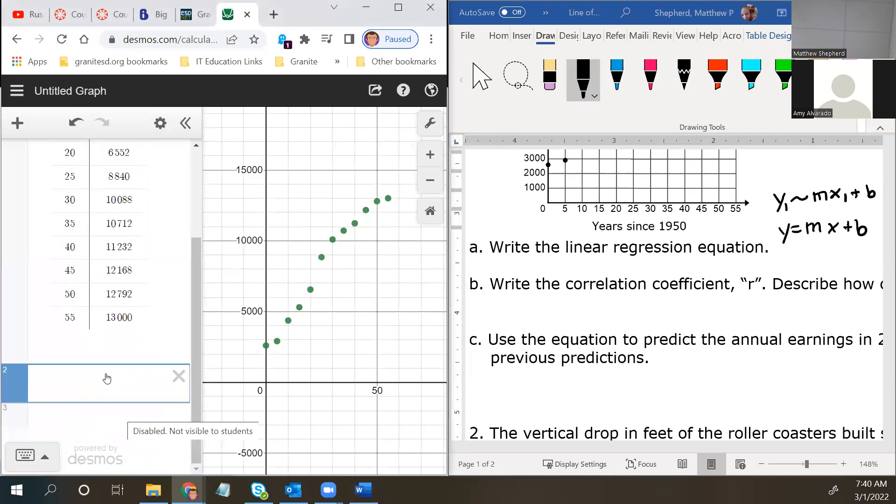
type("y")
type("_")
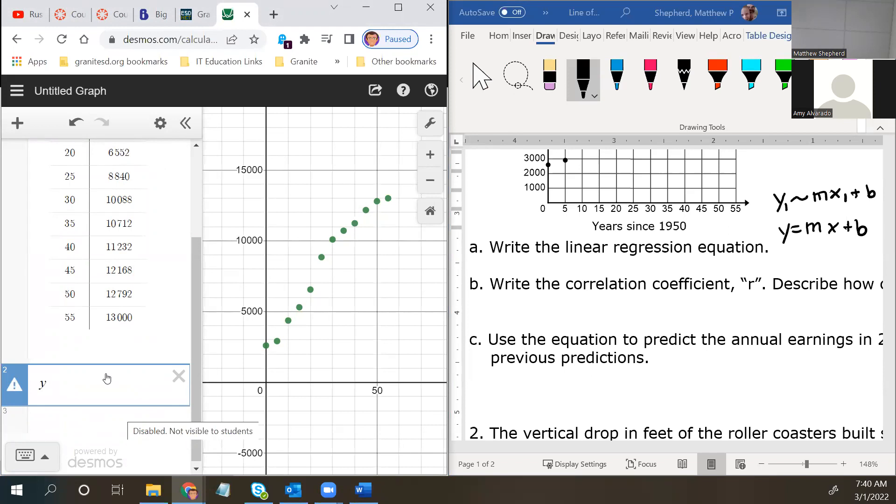
type("1")
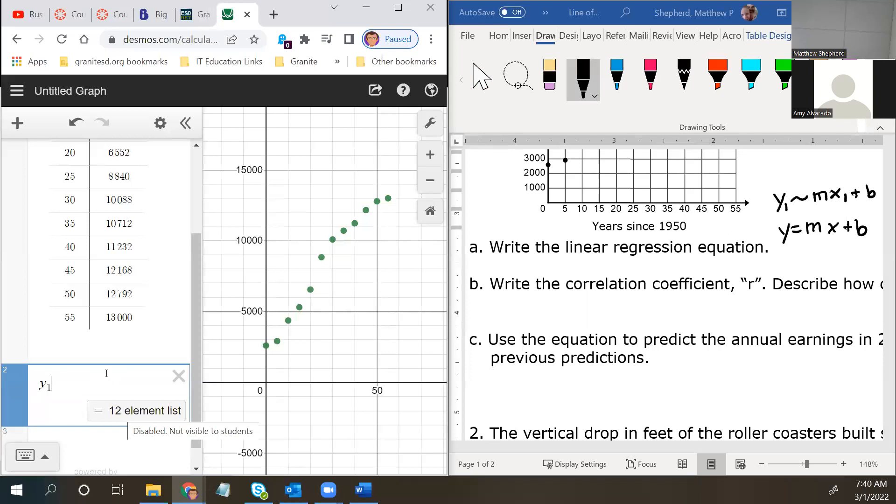
type("~")
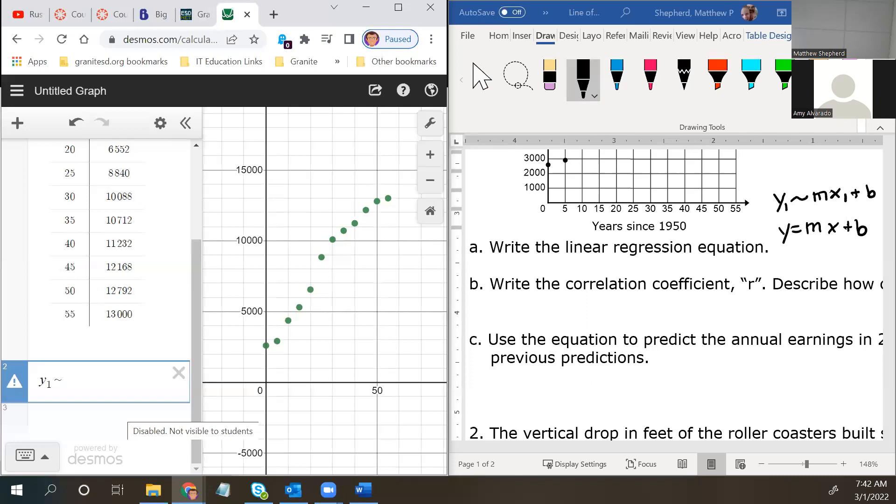
type("m")
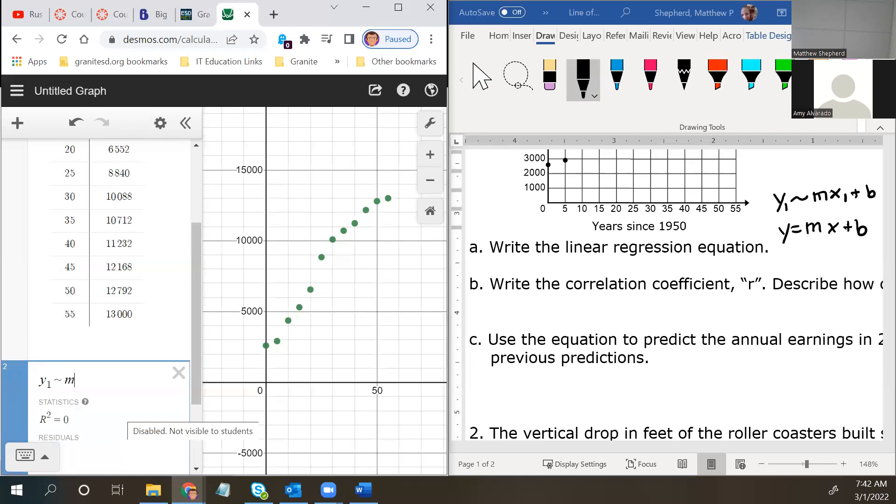
type("x")
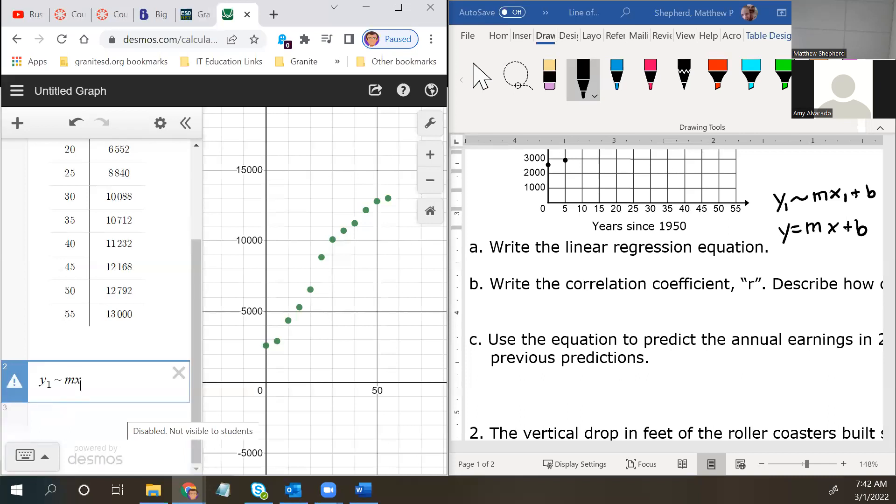
type("1")
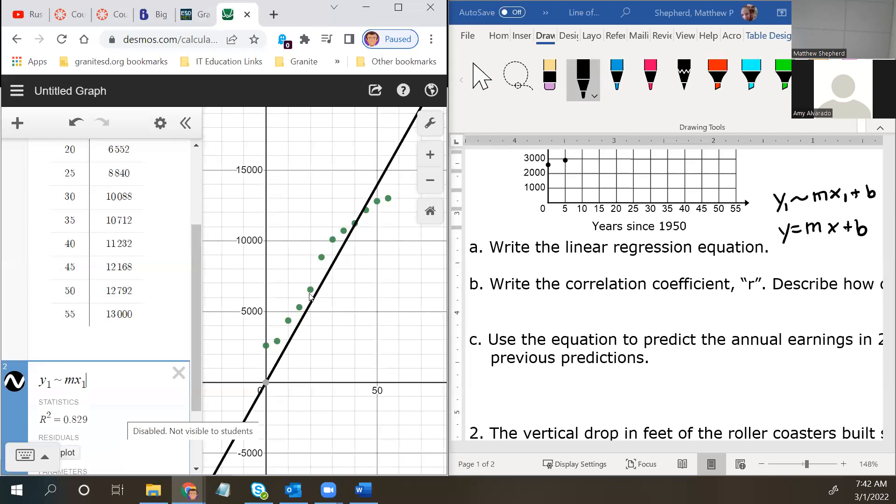
Step: Extend the regression with + b and plot its residuals
scroll(103, 420, "down", 2)
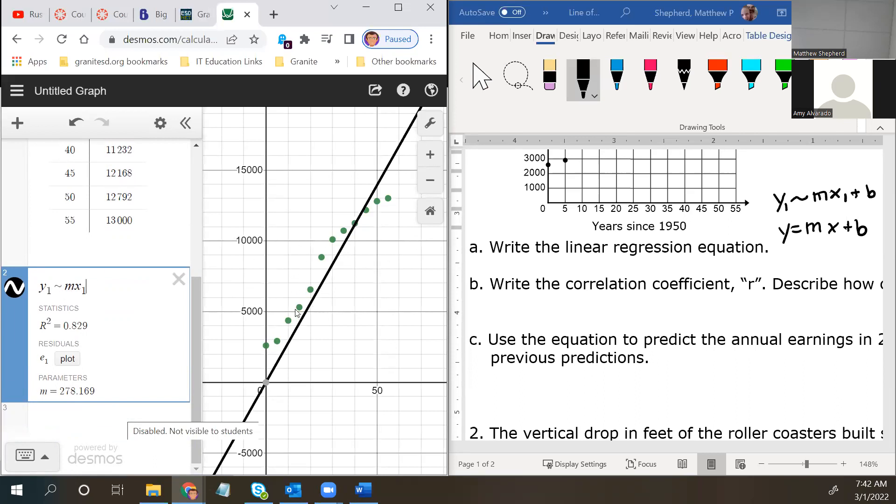
mouse_move(267, 385)
type("+ b")
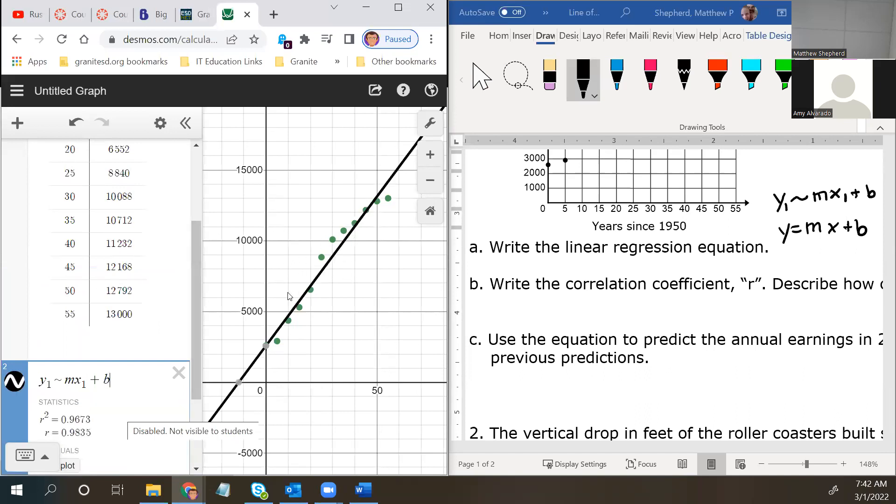
scroll(120, 290, "down", 3)
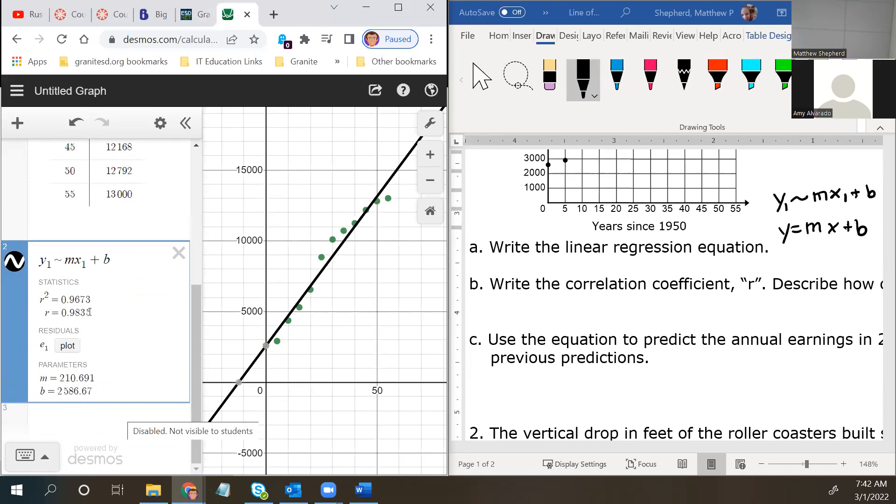
left_click(69, 346)
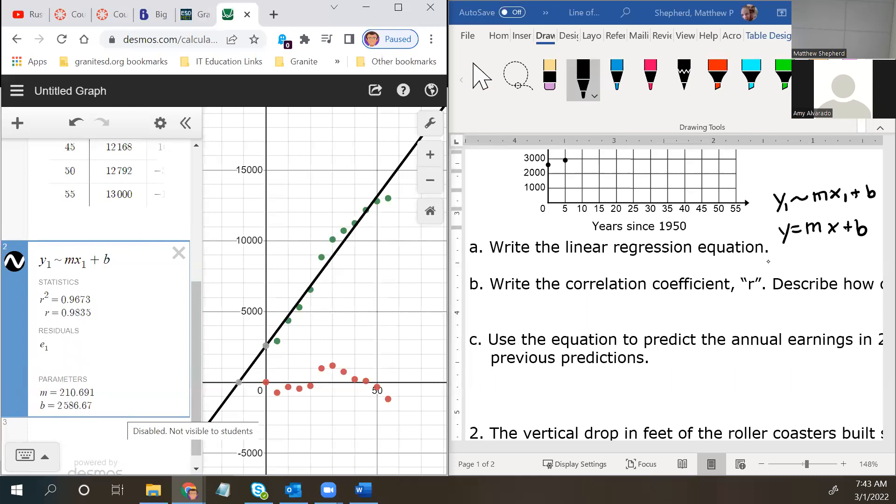
Step: Handwrite the regression equation y=210.69x+2586.67 below y=mx+b beside question a
left_click(767, 258)
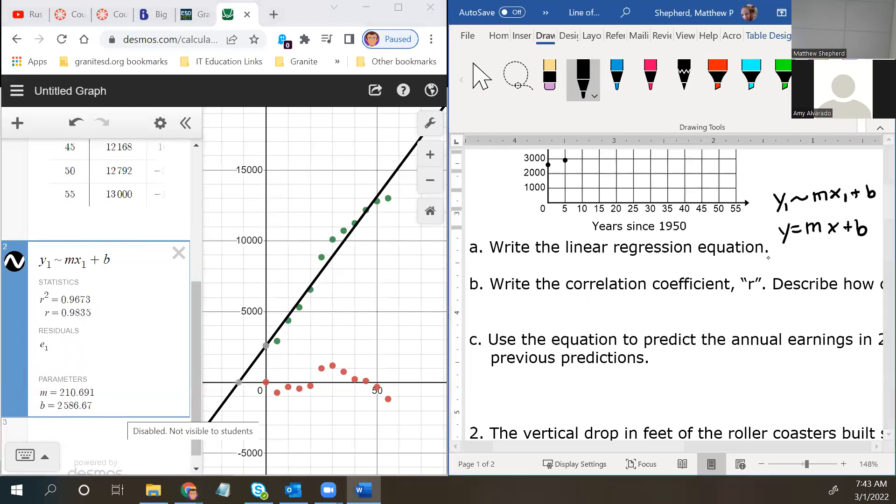
left_click_drag(777, 255, 781, 272)
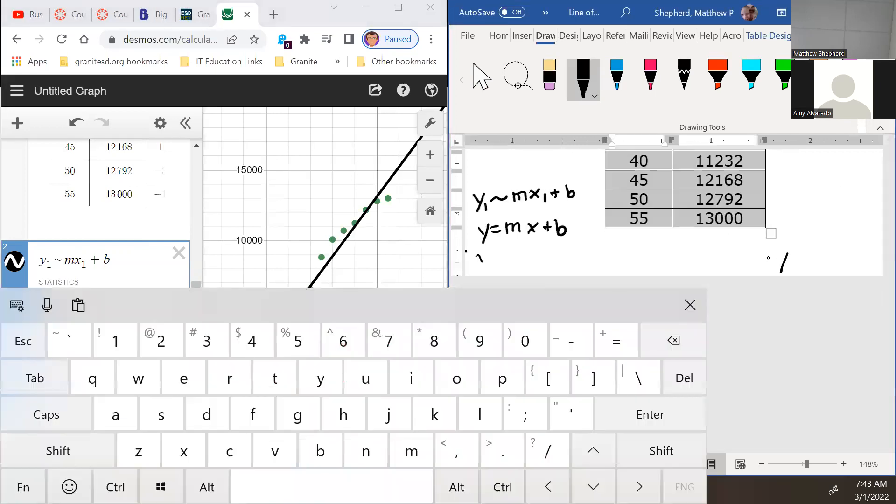
left_click(690, 304)
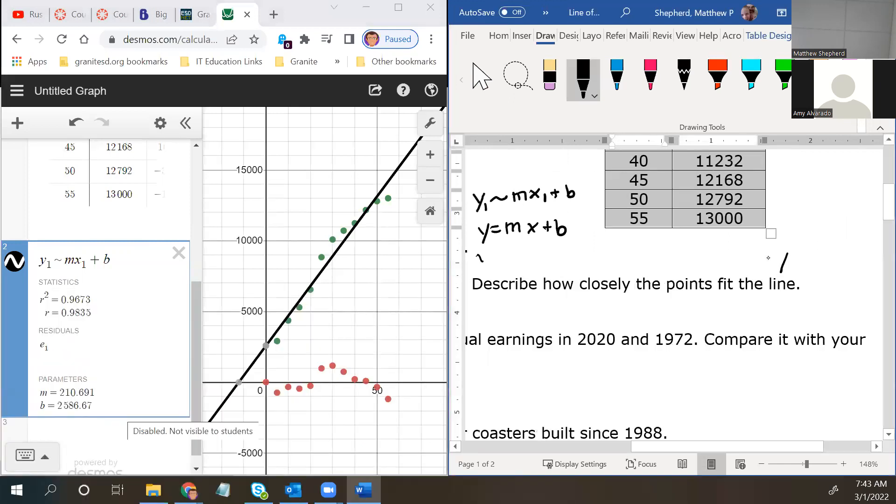
scroll(769, 258, "left", 2)
mouse_move(600, 252)
left_mouse_down()
mouse_move(591, 270)
mouse_move(612, 261)
left_mouse_up()
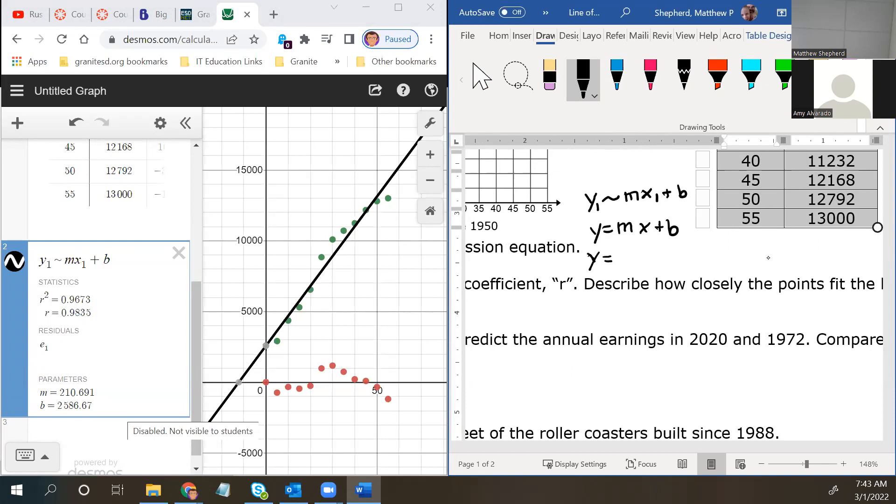
left_click_drag(617, 252, 624, 264)
mouse_move(629, 251)
left_mouse_down()
mouse_move(628, 263)
mouse_move(636, 252)
mouse_move(665, 264)
mouse_move(700, 255)
left_mouse_up()
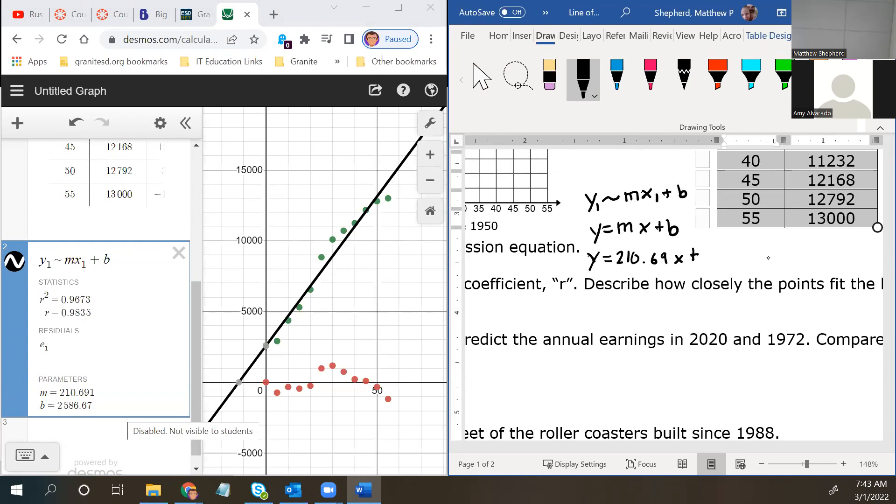
left_click_drag(706, 249, 713, 259)
mouse_move(716, 248)
left_mouse_down()
mouse_move(715, 260)
mouse_move(724, 248)
left_mouse_up()
mouse_move(735, 248)
left_mouse_down()
mouse_move(729, 256)
mouse_move(736, 248)
mouse_move(741, 259)
mouse_move(769, 259)
left_mouse_up()
left_click(750, 262)
Step: Handwrite the correlation coefficient r=.98 below question b
scroll(768, 258, "left", 6)
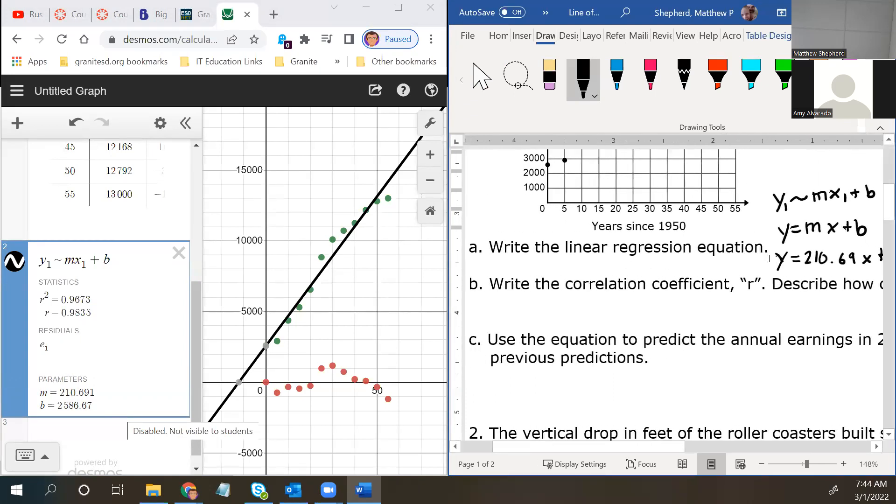
scroll(769, 258, "right", 9)
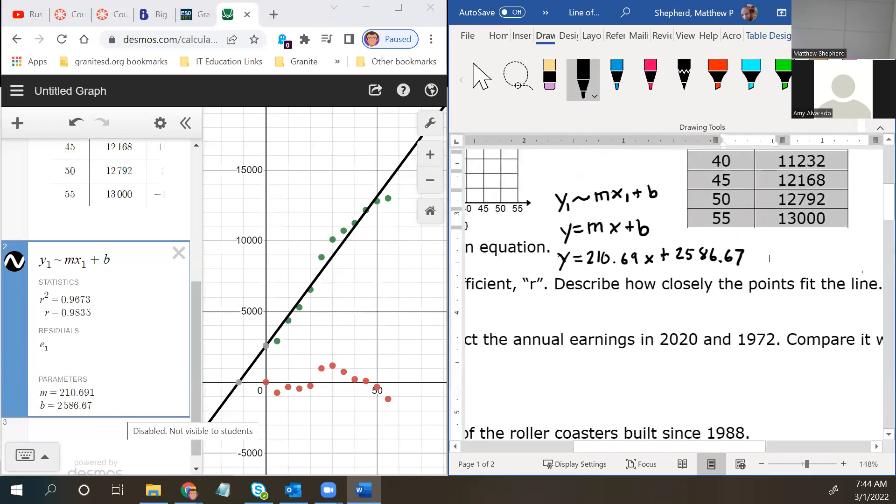
scroll(769, 258, "right", 3)
scroll(769, 258, "left", 8)
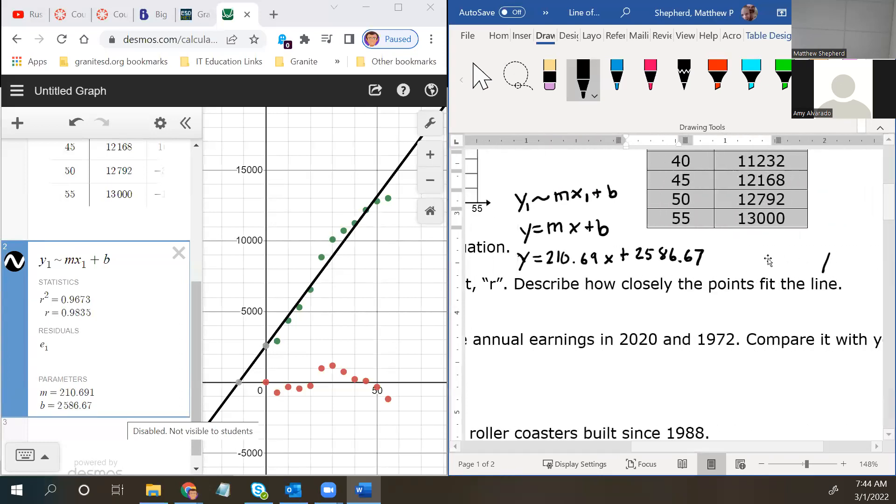
scroll(767, 258, "left", 4)
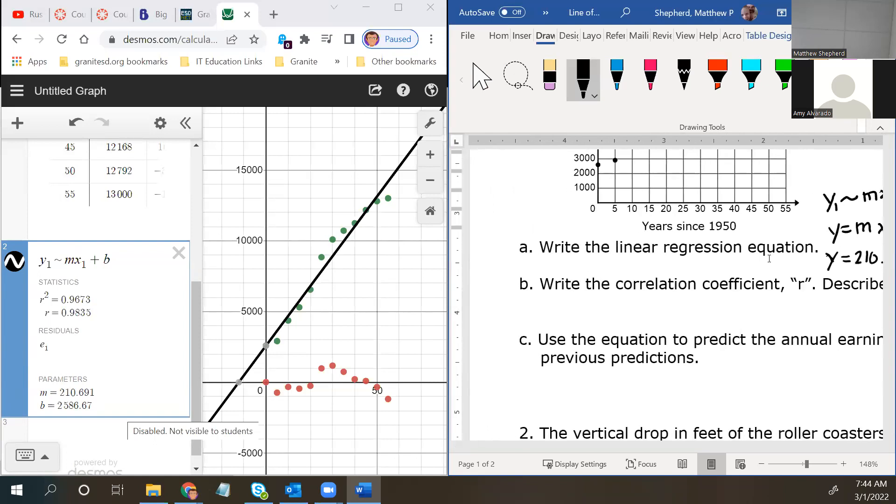
left_click_drag(560, 298, 571, 297)
mouse_move(576, 297)
left_mouse_down()
mouse_move(607, 305)
mouse_move(610, 295)
left_mouse_up()
Step: Handwrite "strong positive correlation" beside the r value to describe how closely the points fit the line
mouse_move(671, 296)
left_mouse_down()
mouse_move(665, 307)
mouse_move(680, 298)
mouse_move(714, 304)
mouse_move(712, 312)
mouse_move(753, 303)
left_mouse_up()
mouse_move(763, 296)
left_mouse_down()
mouse_move(773, 304)
mouse_move(776, 293)
left_mouse_up()
mouse_move(779, 296)
left_mouse_down()
mouse_move(779, 304)
mouse_move(782, 292)
left_mouse_up()
left_click_drag(784, 295, 801, 301)
left_click_drag(799, 300, 806, 304)
mouse_move(692, 323)
left_mouse_down()
mouse_move(693, 330)
mouse_move(709, 324)
left_mouse_up()
left_click_drag(712, 323, 731, 329)
mouse_move(730, 314)
left_mouse_down()
mouse_move(732, 329)
mouse_move(761, 326)
left_mouse_up()
left_click_drag(761, 316, 770, 320)
left_click_drag(775, 319, 786, 325)
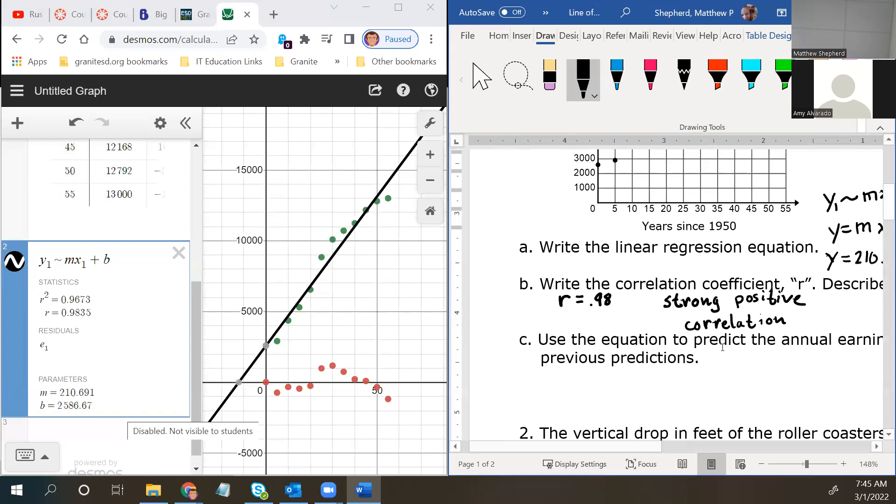
Step: Review question c's prediction years together with the earnings data table and the handwritten regression equation
scroll(722, 348, "down", 1)
left_click_drag(651, 455, 786, 452)
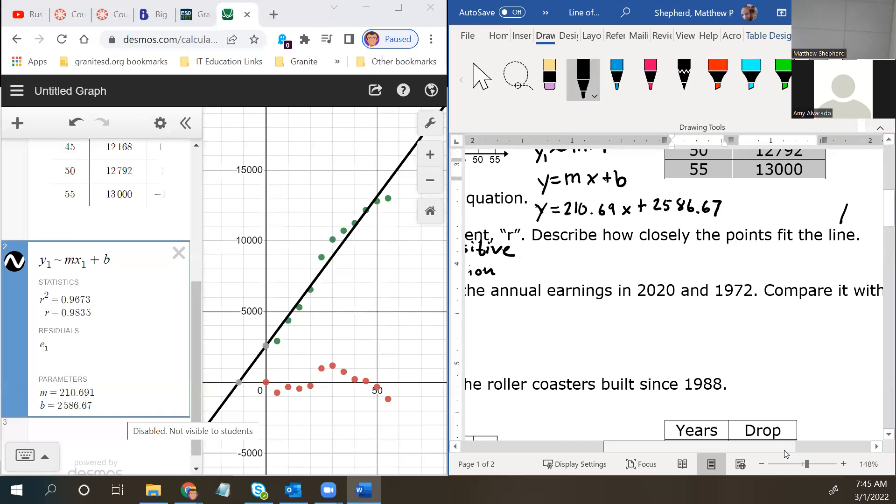
left_click_drag(785, 452, 664, 468)
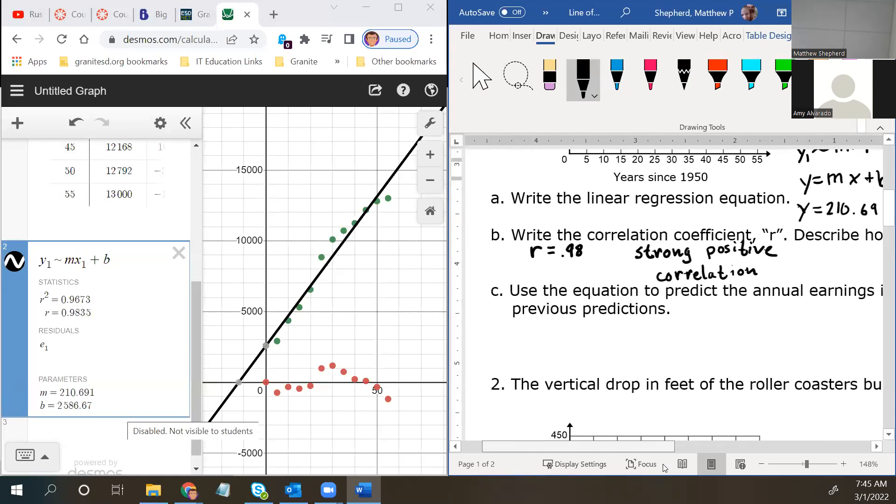
left_click_drag(665, 468, 782, 445)
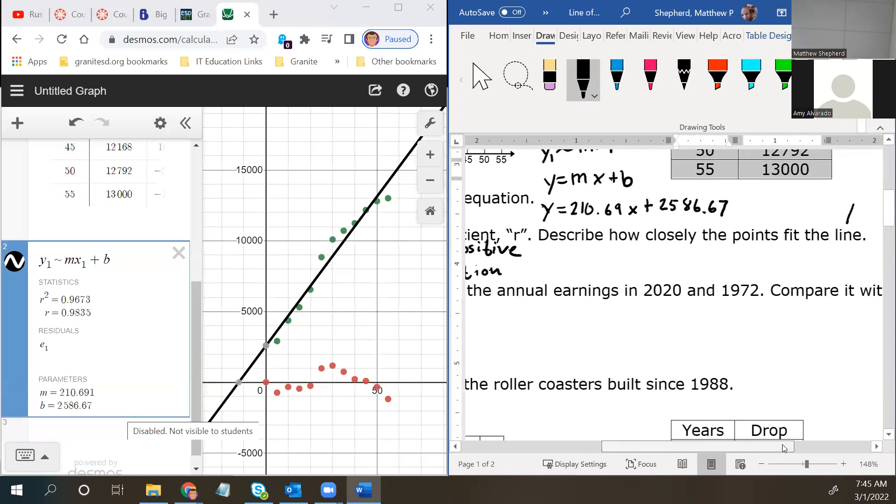
scroll(724, 359, "up", 3)
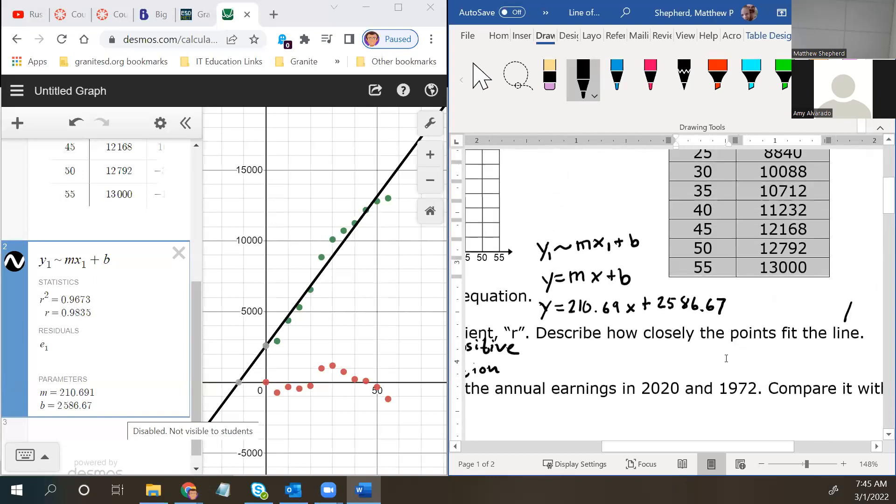
scroll(724, 359, "up", 2)
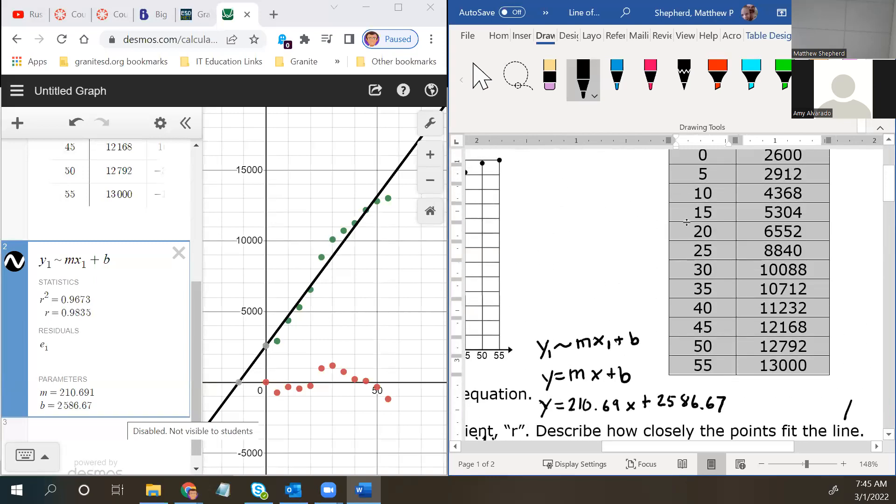
scroll(607, 357, "down", 8)
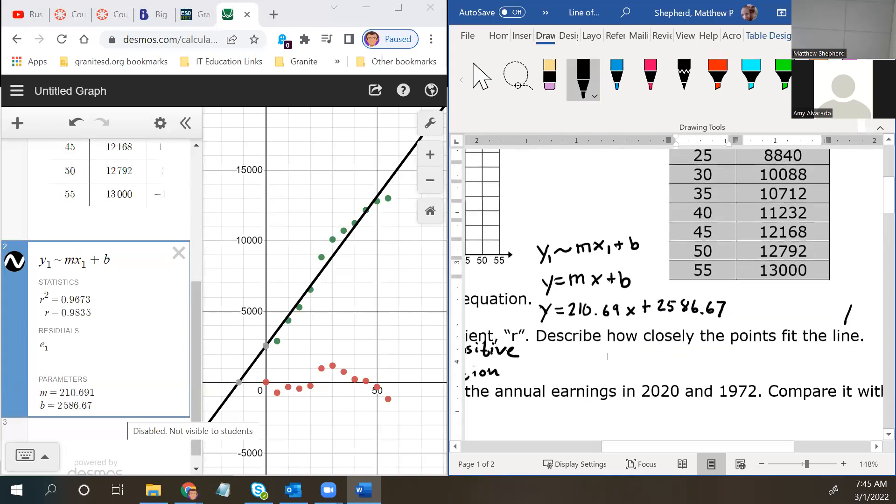
scroll(607, 357, "up", 2)
left_click_drag(684, 448, 664, 456)
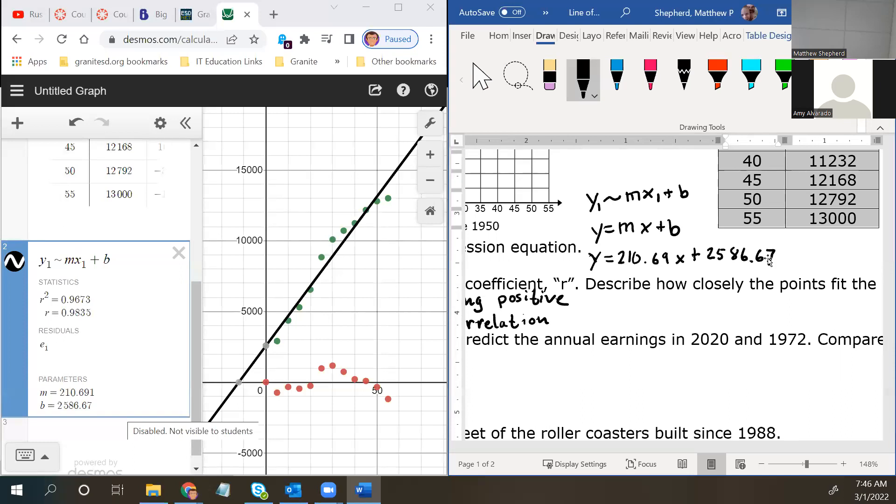
left_click(705, 394)
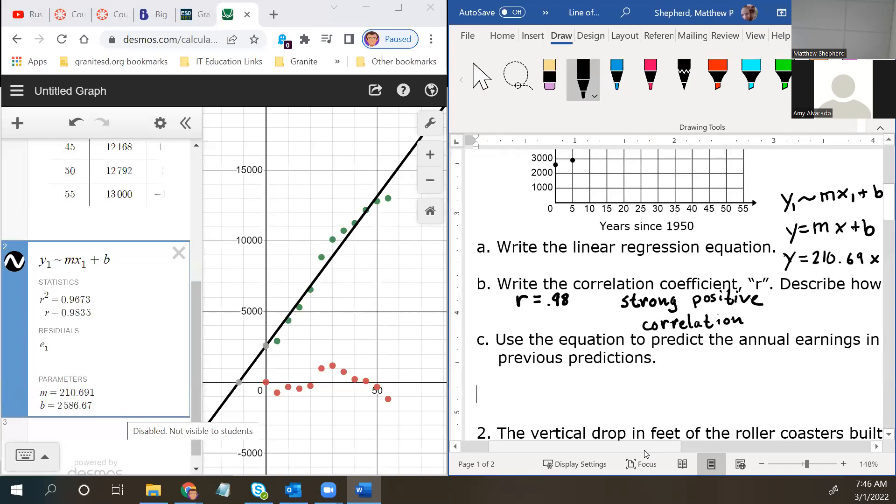
key("alt+Left")
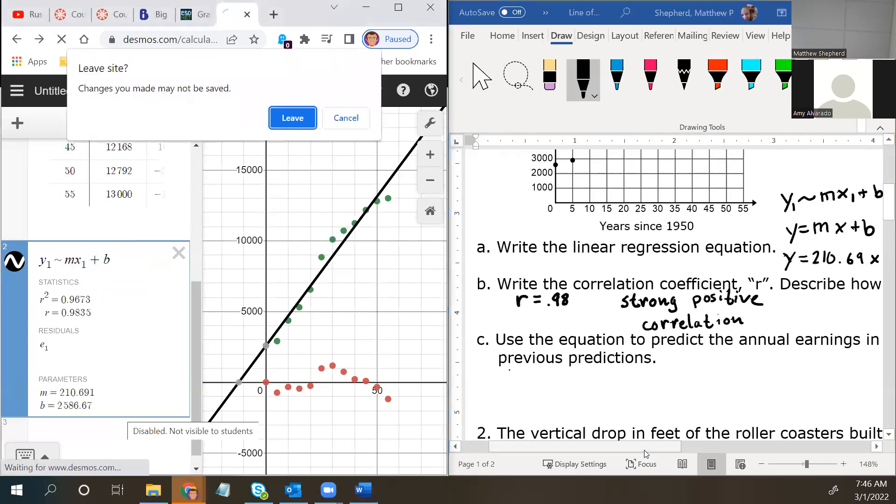
left_click(702, 363)
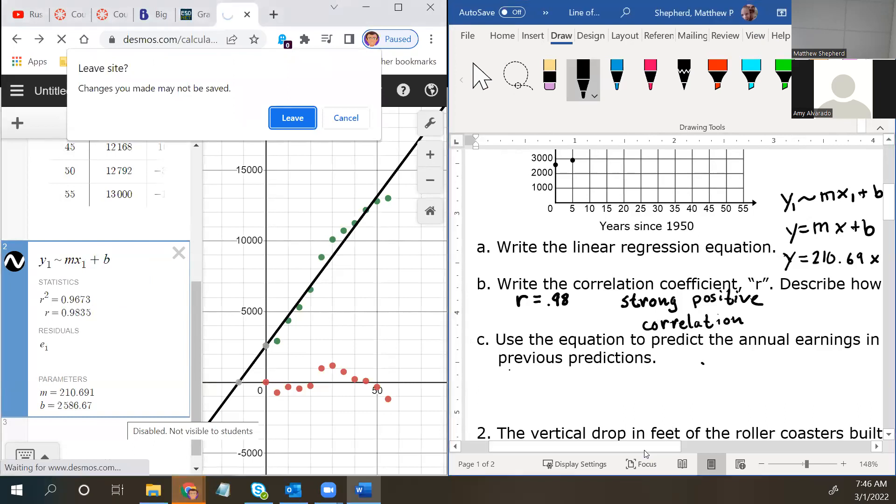
key("Escape")
Step: Handwrite f(70)= below question c and draw an arrow pointing to the regression equation beside question a
mouse_move(523, 365)
left_mouse_down()
mouse_move(516, 381)
mouse_move(525, 373)
mouse_move(532, 383)
mouse_move(553, 382)
left_mouse_up()
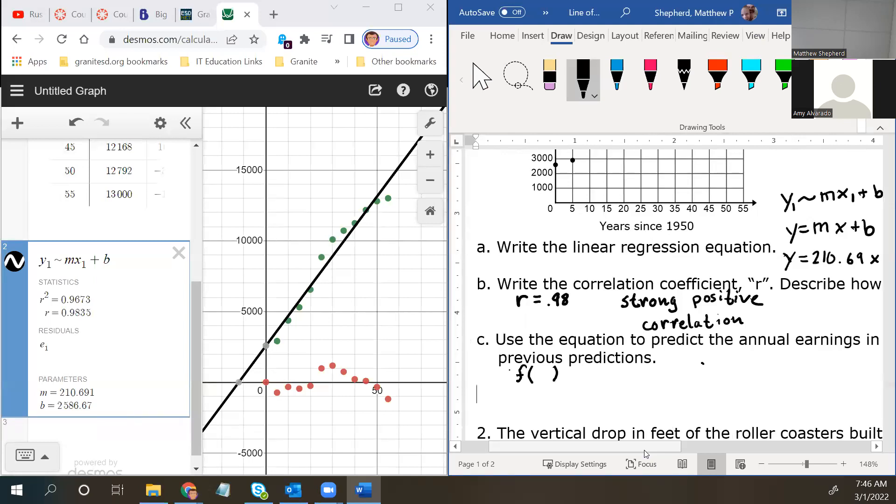
mouse_move(536, 369)
left_mouse_down()
mouse_move(537, 378)
mouse_move(545, 368)
left_mouse_up()
left_click_drag(563, 371, 573, 375)
mouse_move(731, 263)
left_mouse_down()
mouse_move(757, 257)
mouse_move(750, 269)
left_mouse_up()
Step: Complete the f(70) line with the substitution 210.69(70)+2586.67 and an equals sign
mouse_move(582, 369)
left_mouse_down()
mouse_move(590, 380)
mouse_move(603, 368)
mouse_move(613, 379)
left_mouse_up()
mouse_move(621, 367)
left_mouse_down()
mouse_move(617, 379)
mouse_move(627, 371)
mouse_move(630, 379)
mouse_move(602, 370)
mouse_move(617, 379)
left_mouse_up()
left_click(614, 375)
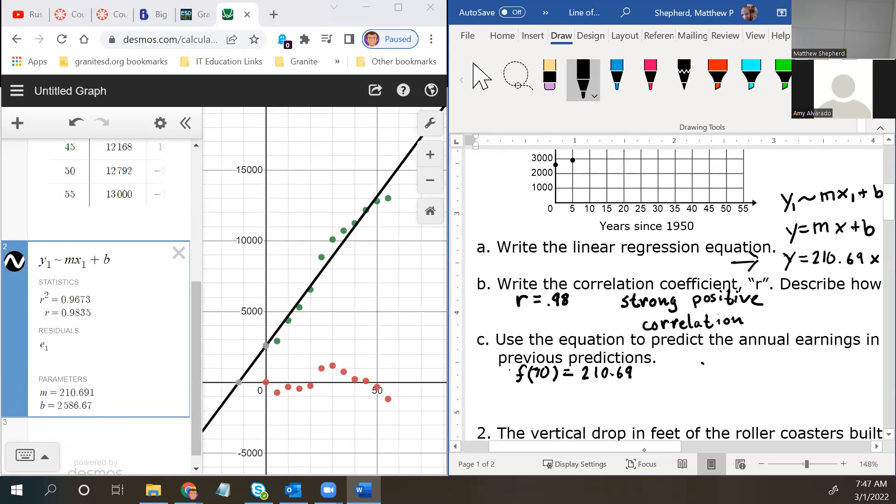
mouse_move(645, 366)
left_mouse_down()
mouse_move(648, 377)
mouse_move(656, 368)
mouse_move(663, 378)
mouse_move(695, 375)
left_mouse_up()
mouse_move(698, 366)
left_mouse_down()
mouse_move(699, 376)
mouse_move(712, 362)
mouse_move(708, 374)
mouse_move(739, 369)
left_mouse_up()
mouse_move(742, 363)
left_mouse_down()
mouse_move(751, 363)
mouse_move(747, 376)
left_mouse_up()
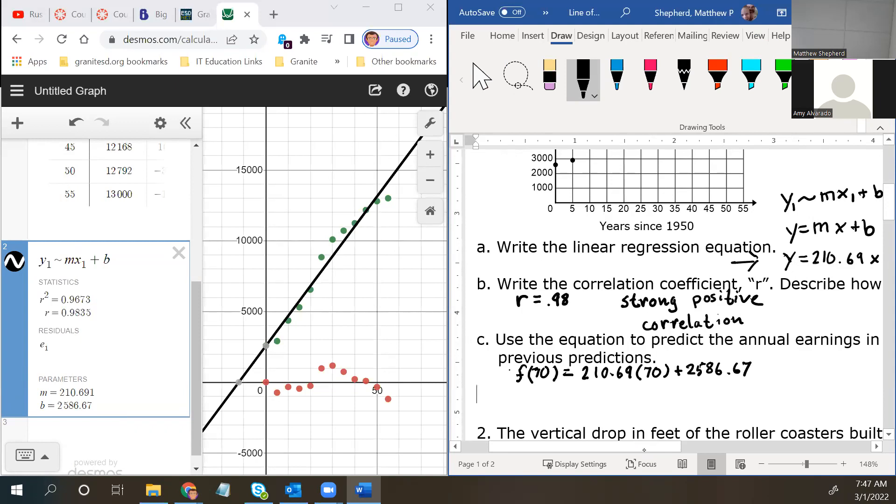
left_click_drag(755, 374, 765, 373)
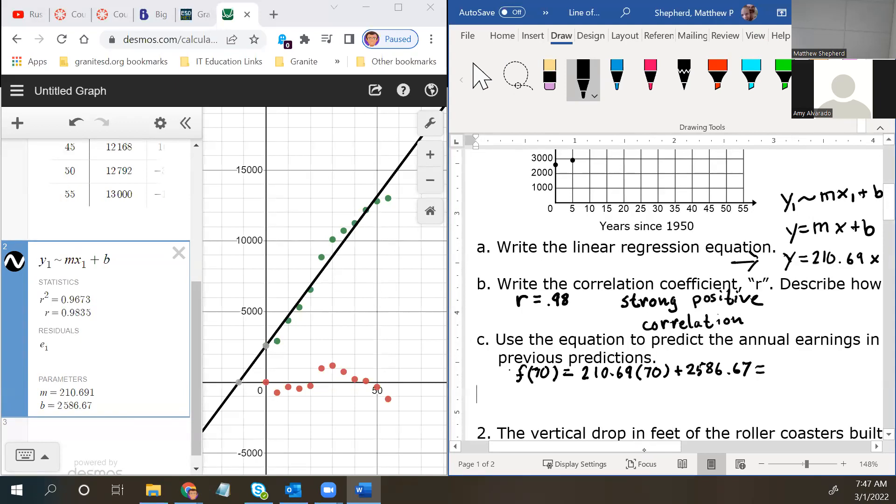
Step: Calculate 210.69*70+2586.67 in a new Desmos expression and handwrite 17,334.97 after the f(70) substitution in Word
left_click(106, 440)
type("210.69")
type("*70")
type("+2586.")
type("67")
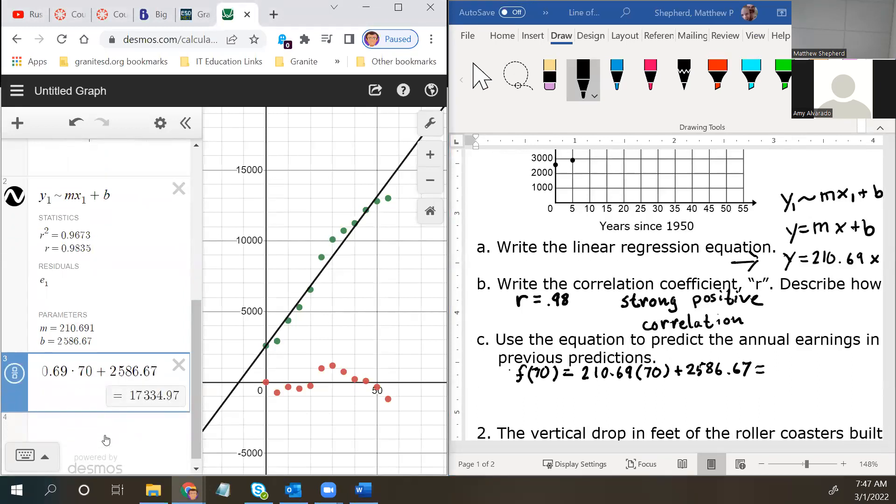
left_click_drag(774, 361, 774, 374)
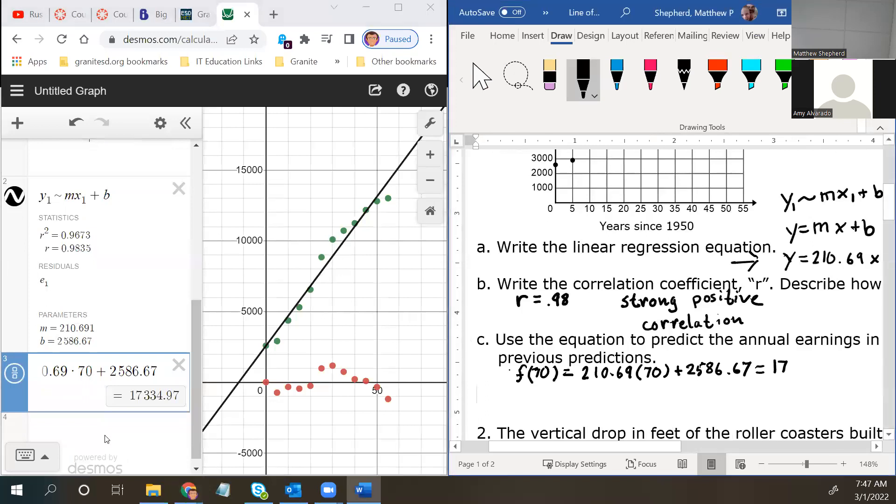
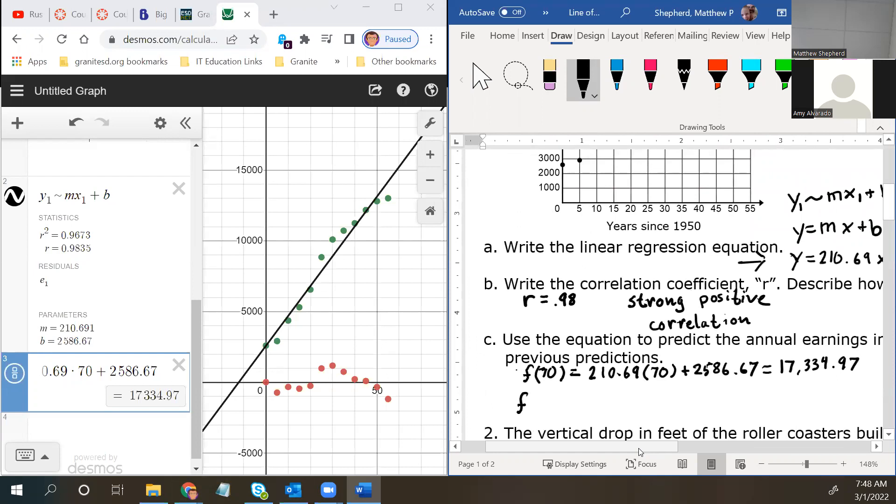
Step: Handwrite the second prediction f(22)=210.69(22)+2586.67 below the f(70) line
mouse_move(536, 392)
left_mouse_down()
mouse_move(535, 411)
mouse_move(559, 400)
mouse_move(555, 410)
left_mouse_up()
mouse_move(568, 397)
left_mouse_down()
mouse_move(593, 405)
mouse_move(607, 391)
mouse_move(618, 403)
left_mouse_up()
left_click_drag(630, 391, 627, 398)
mouse_move(639, 392)
left_mouse_down()
mouse_move(638, 405)
mouse_move(649, 406)
mouse_move(687, 393)
left_mouse_up()
mouse_move(683, 387)
left_mouse_down()
mouse_move(683, 398)
mouse_move(717, 390)
left_mouse_up()
mouse_move(723, 386)
left_mouse_down()
mouse_move(720, 397)
mouse_move(740, 392)
left_mouse_up()
left_click(733, 397)
mouse_move(744, 385)
left_mouse_down()
mouse_move(752, 385)
mouse_move(747, 398)
left_mouse_up()
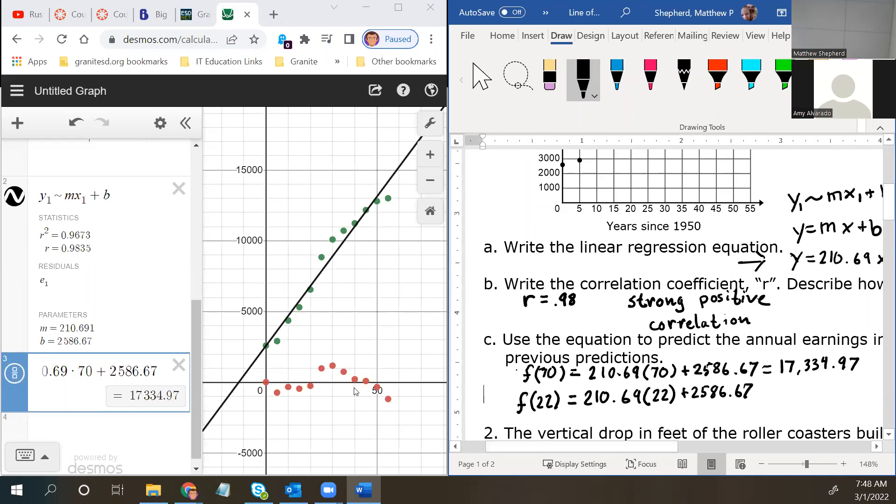
Step: Change the multiplier in the Desmos calculation to 22 and handwrite =7221.85 after the f(22) substitution in Word
double_click(86, 372)
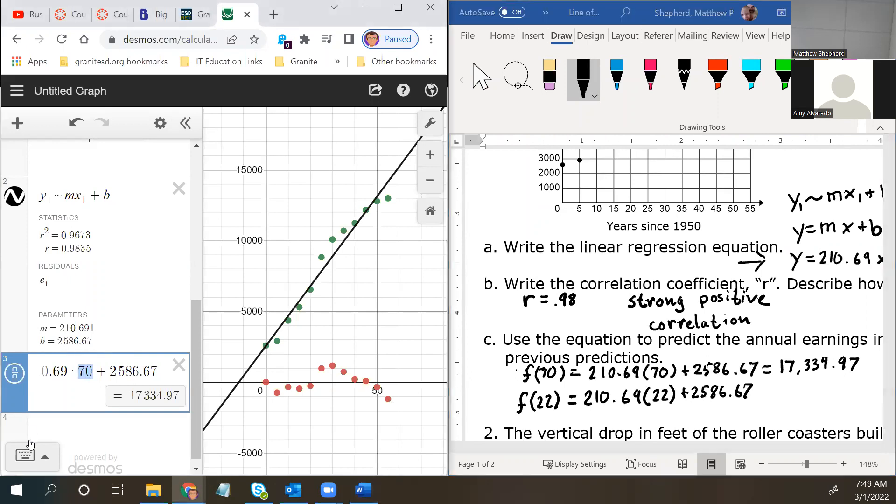
type("22")
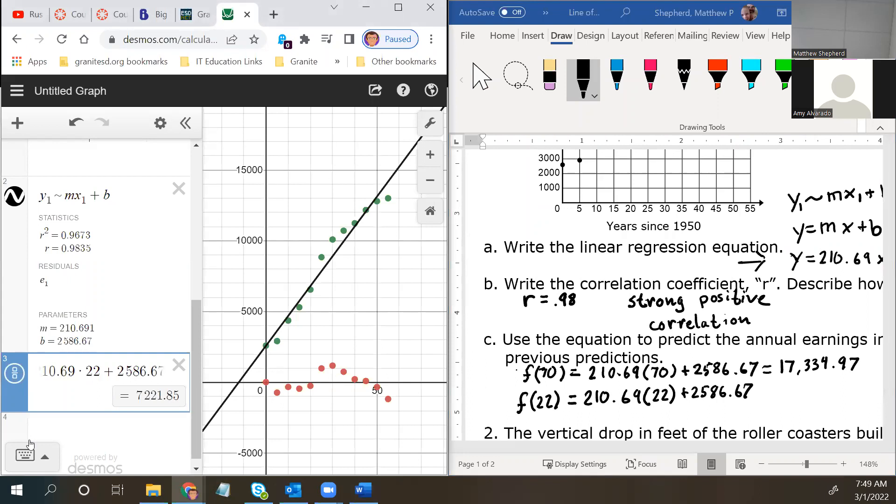
mouse_move(760, 389)
left_mouse_down()
mouse_move(833, 392)
mouse_move(837, 382)
mouse_move(842, 393)
left_mouse_up()
left_click(828, 391)
left_click_drag(843, 381, 848, 381)
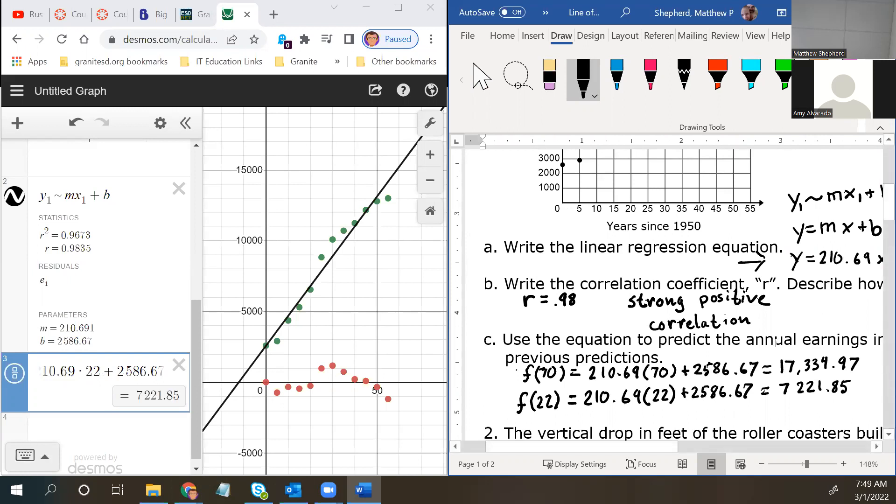
Step: Compare the f(22) prediction with the earnings scatter plot, and return to the answers above question 2
scroll(753, 335, "up", 2)
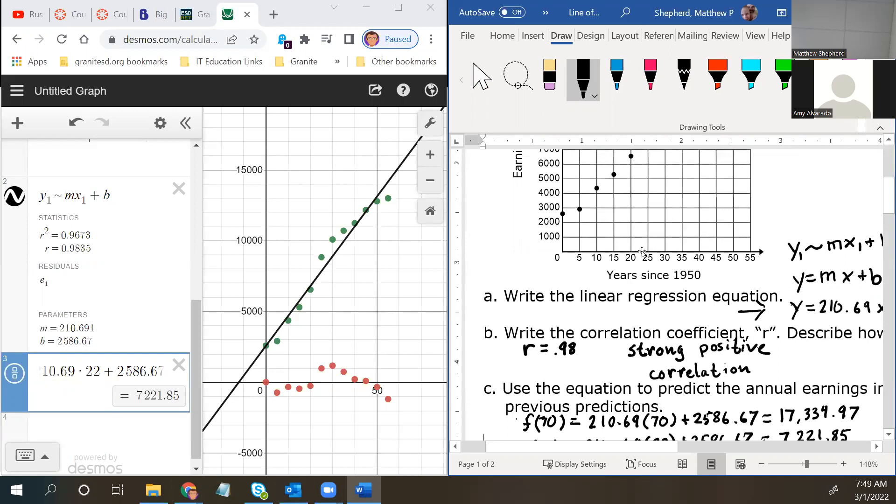
scroll(642, 252, "up", 2)
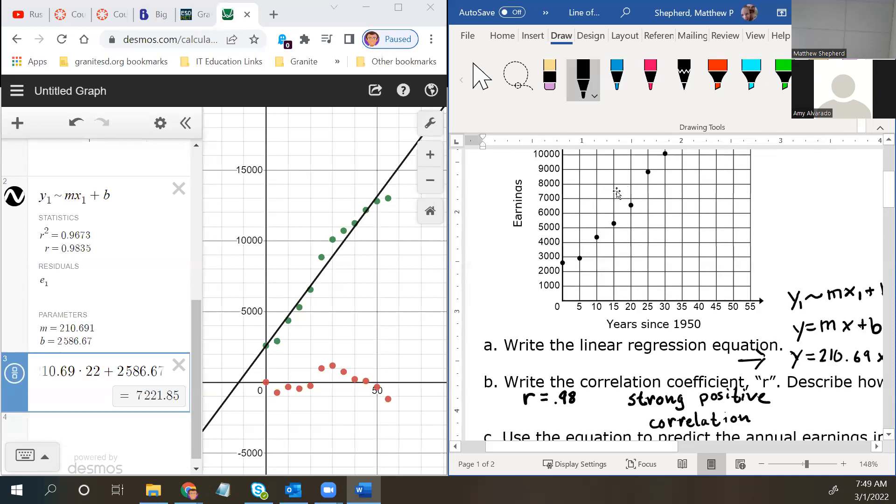
scroll(788, 358, "down", 2)
scroll(789, 358, "down", 6)
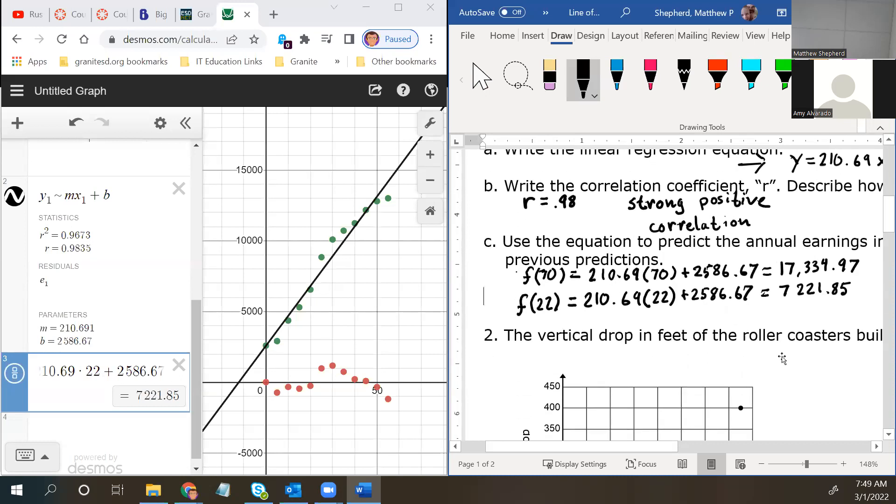
mouse_move(673, 447)
left_mouse_down()
mouse_move(789, 456)
mouse_move(682, 447)
left_mouse_up()
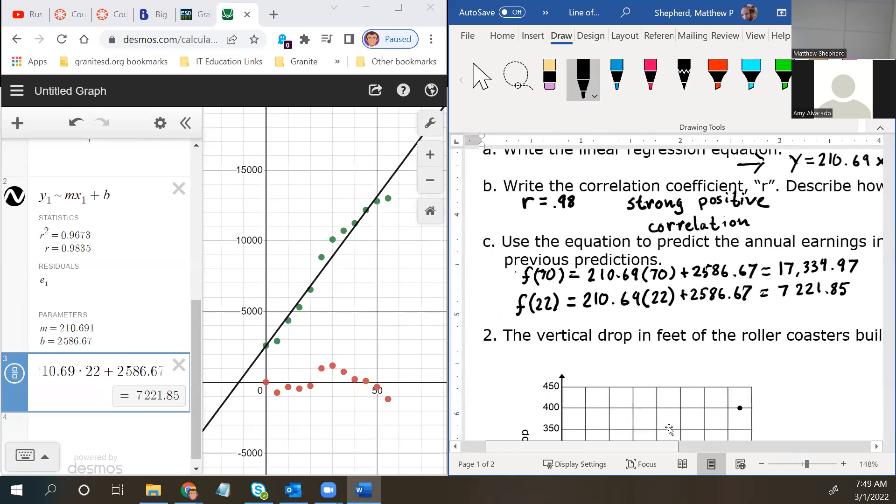
Step: Review the handwritten answers to question 1 in Word against the data table, regression statistics and calculation in Desmos
scroll(761, 355, "up", 3)
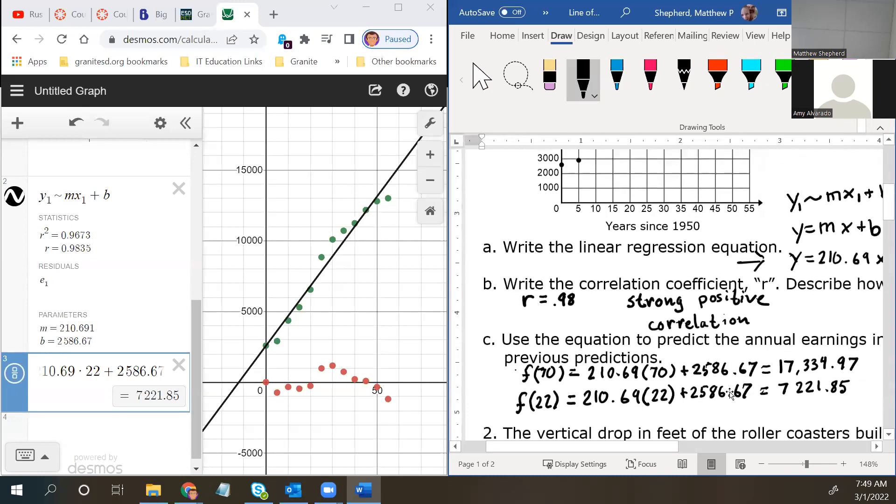
left_click_drag(663, 446, 701, 444)
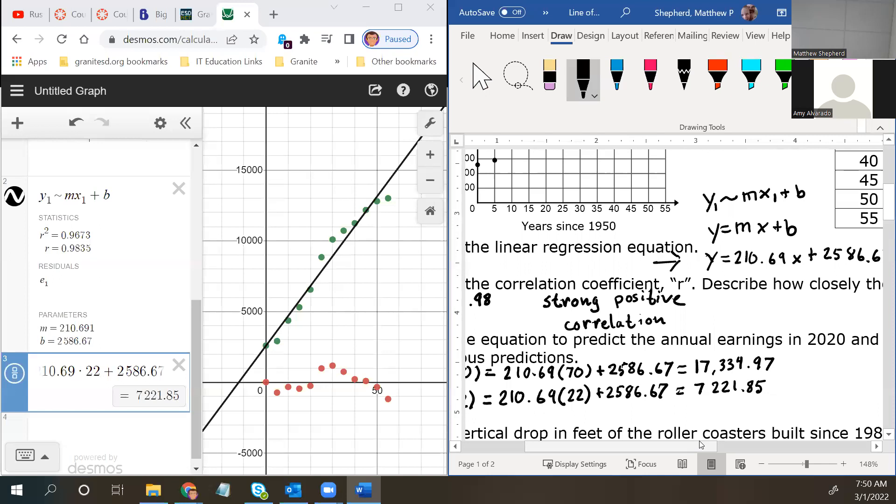
scroll(81, 317, "up", 7)
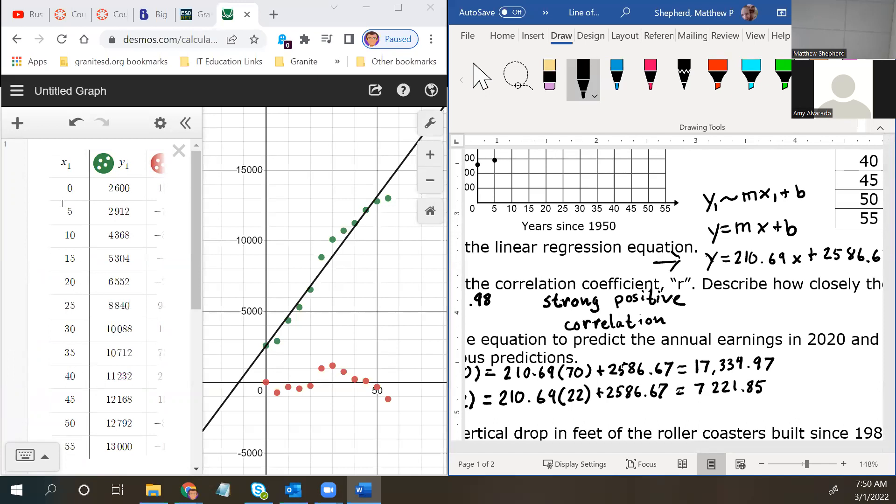
scroll(122, 379, "down", 3)
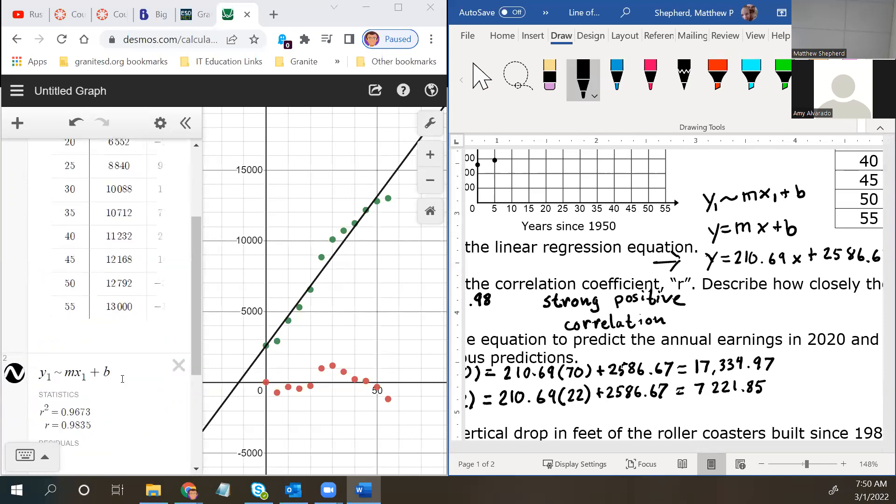
scroll(123, 379, "down", 3)
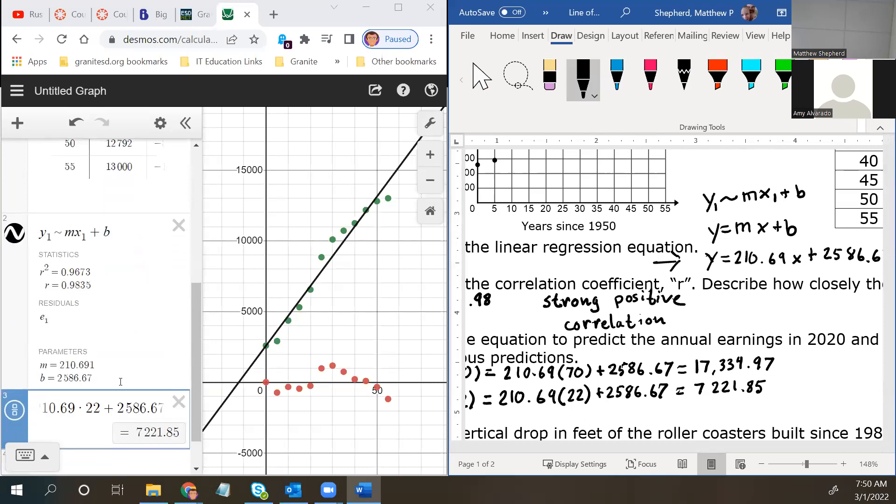
scroll(117, 383, "up", 6)
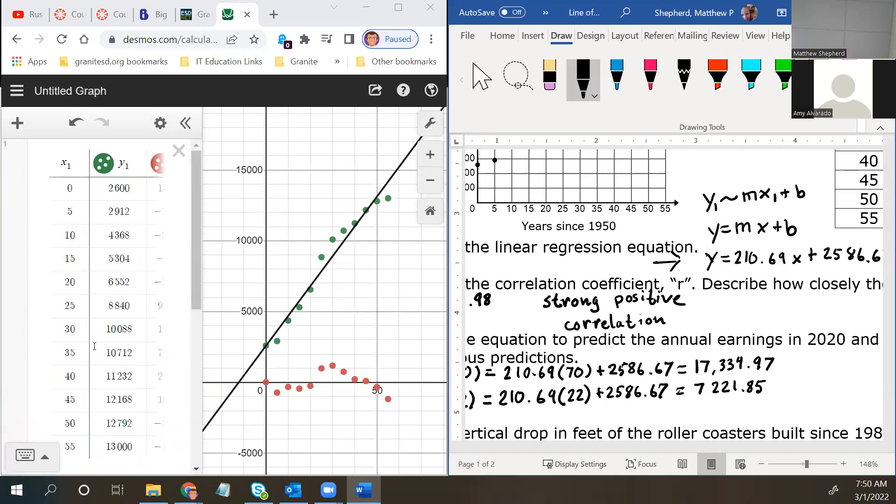
left_click(18, 122)
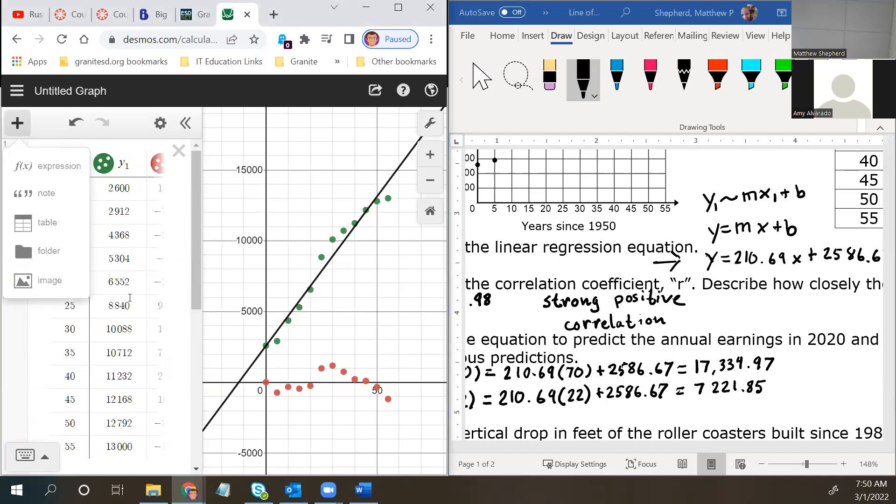
scroll(129, 297, "down", 6)
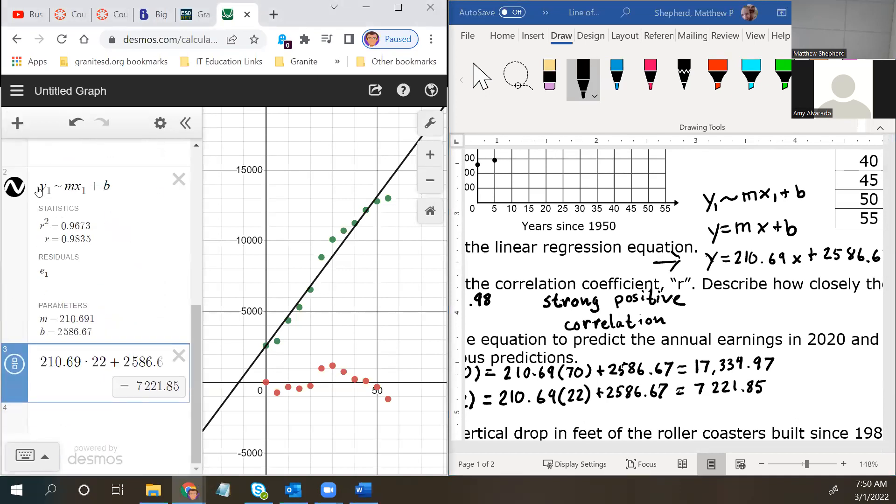
left_click_drag(38, 191, 114, 227)
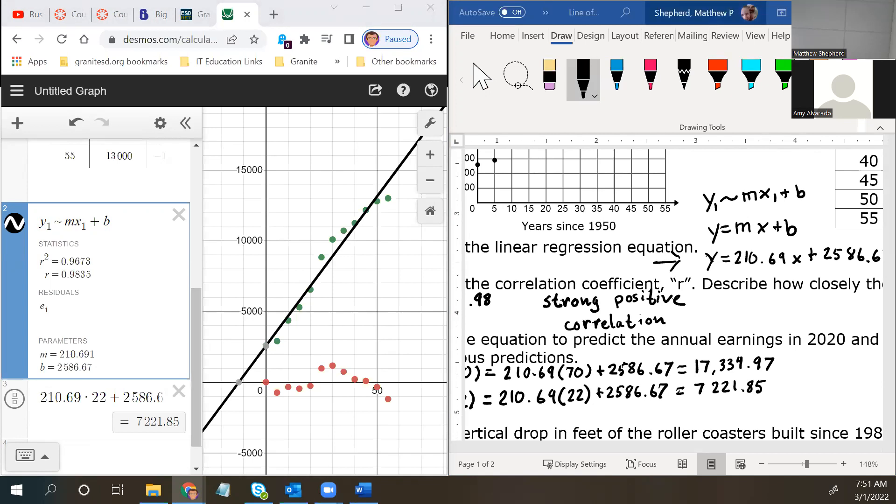
Step: Maximize the Word window and review question 1's scatter plot, earnings table and handwritten answers
key("super+Up")
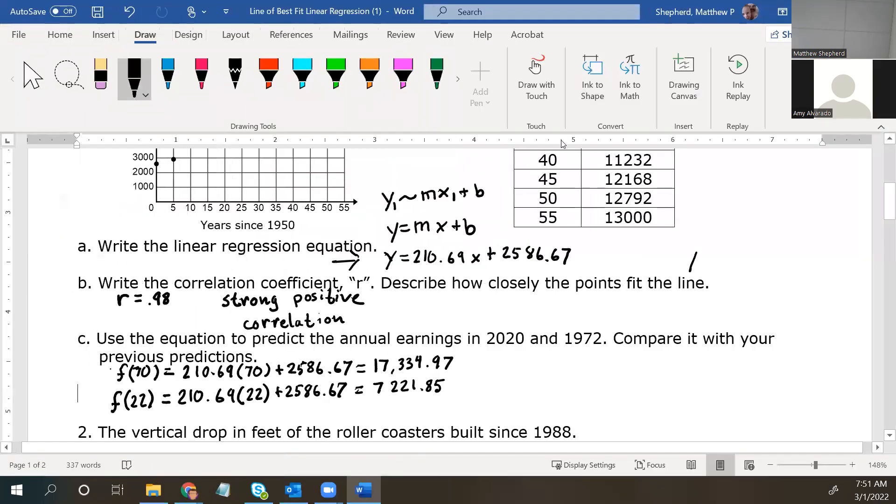
scroll(489, 214, "down", 5)
scroll(489, 214, "down", 8)
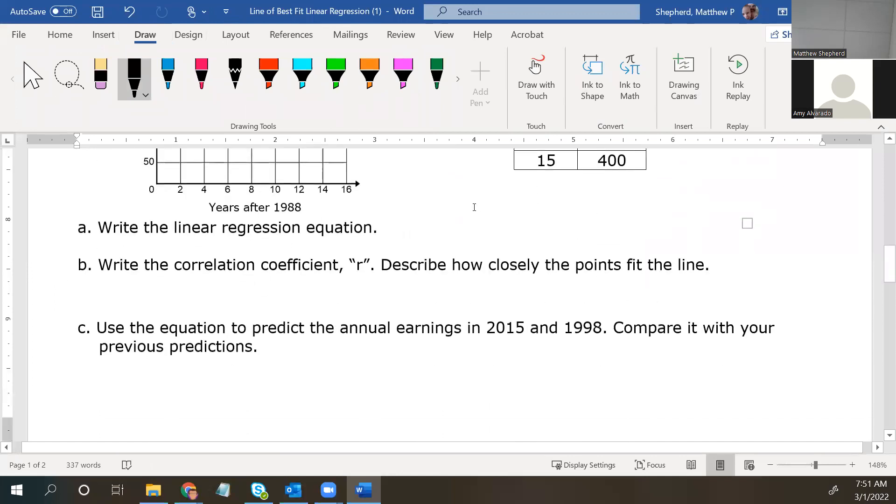
scroll(474, 208, "up", 3)
scroll(474, 208, "up", 7)
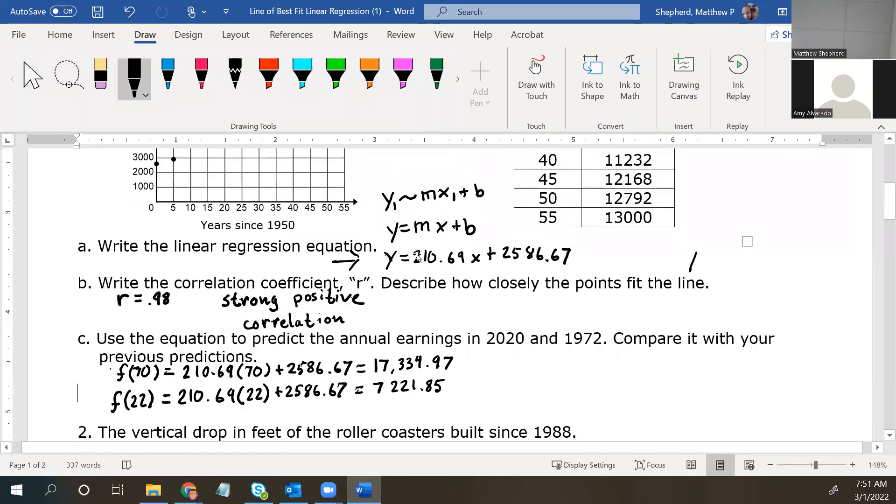
scroll(417, 254, "up", 1)
scroll(417, 255, "up", 4)
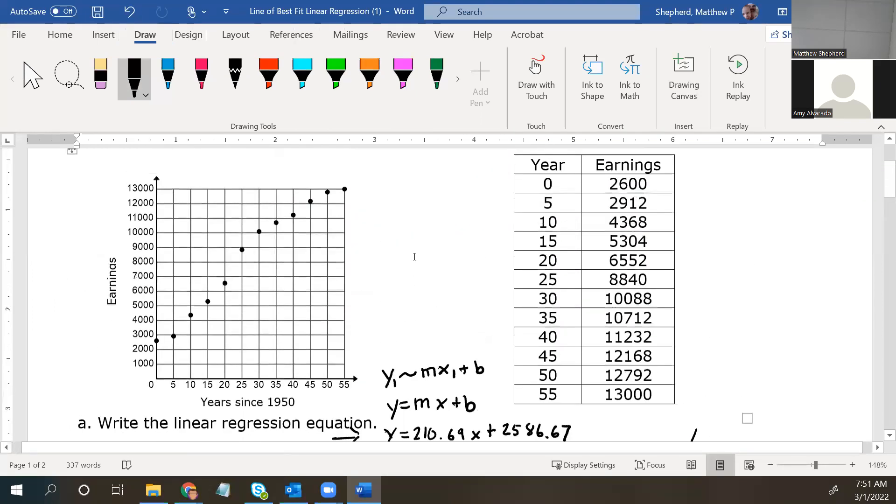
scroll(414, 259, "down", 3)
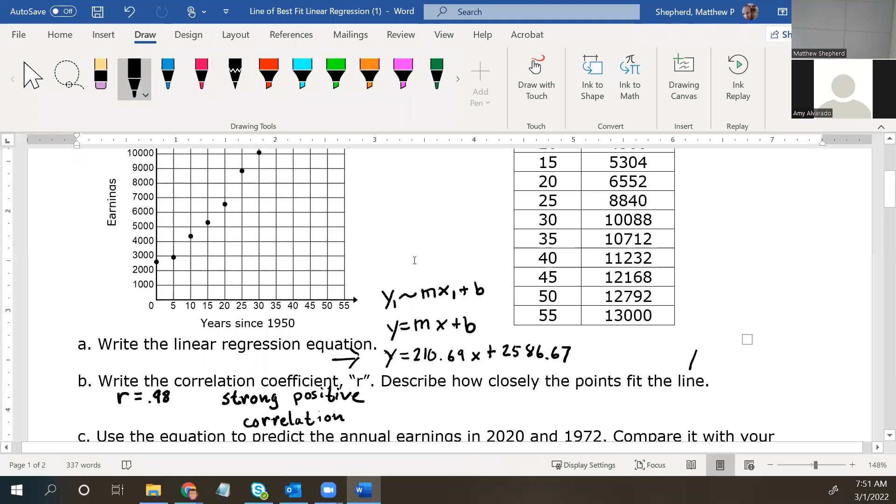
scroll(432, 326, "down", 2)
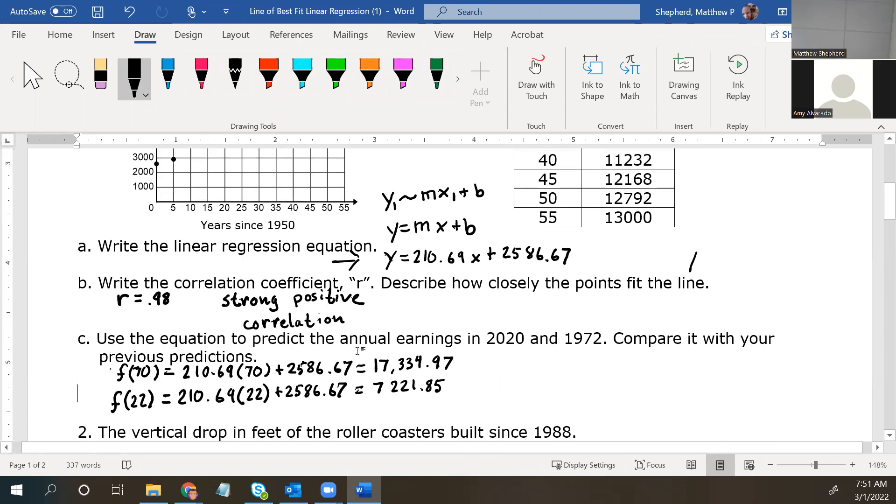
Step: Look through the scatter plots, data tables and regression prompts of the worksheet's remaining questions 2 to 4
scroll(357, 351, "down", 2)
scroll(357, 351, "down", 1)
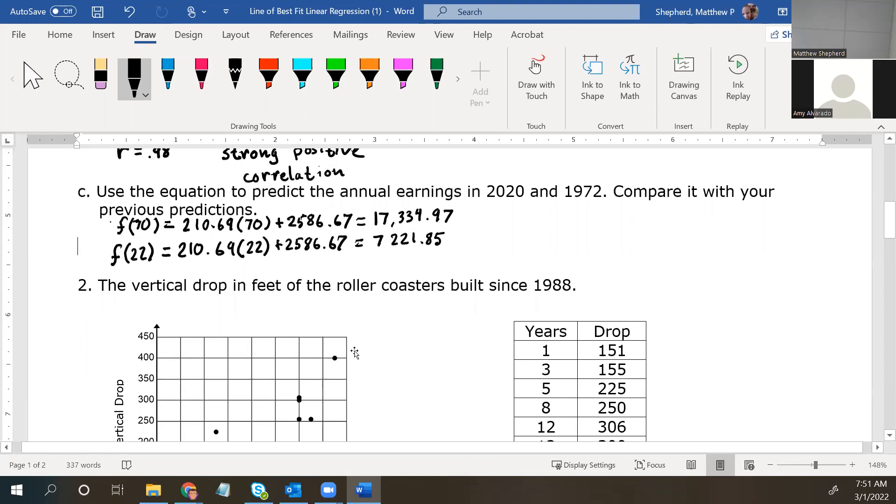
scroll(354, 354, "down", 1)
scroll(354, 355, "down", 2)
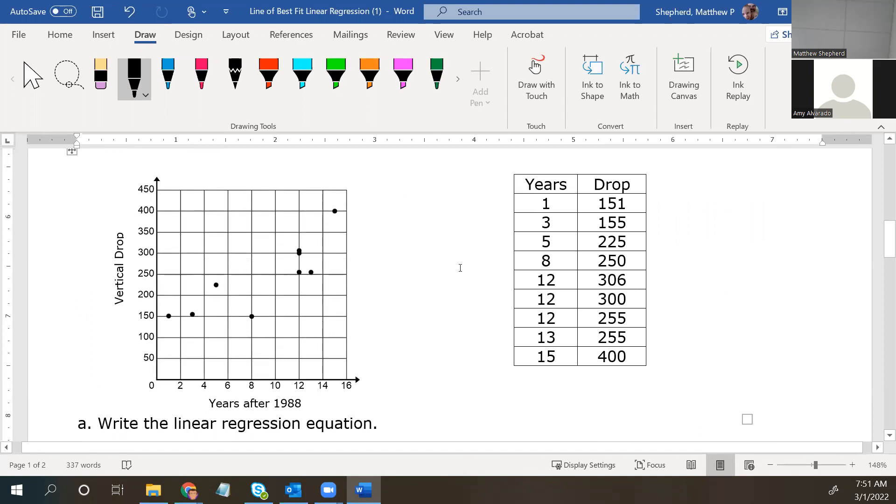
scroll(460, 268, "down", 20)
scroll(448, 282, "down", 10)
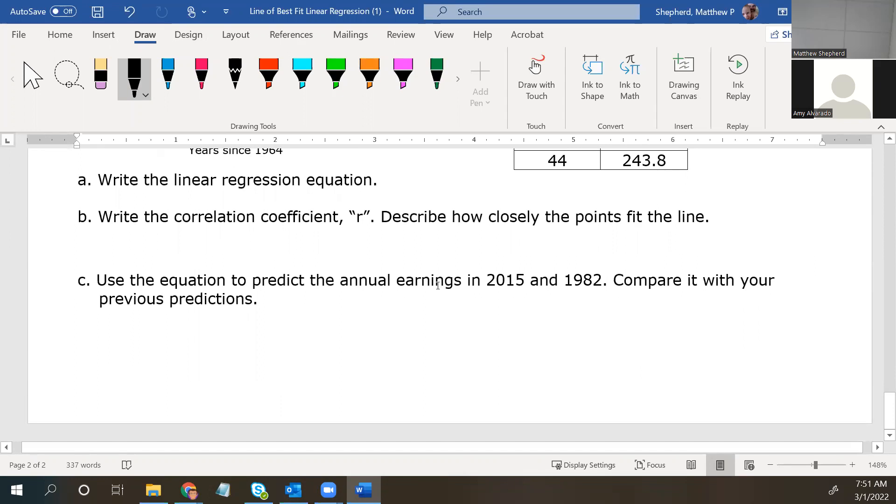
scroll(424, 303, "up", 8)
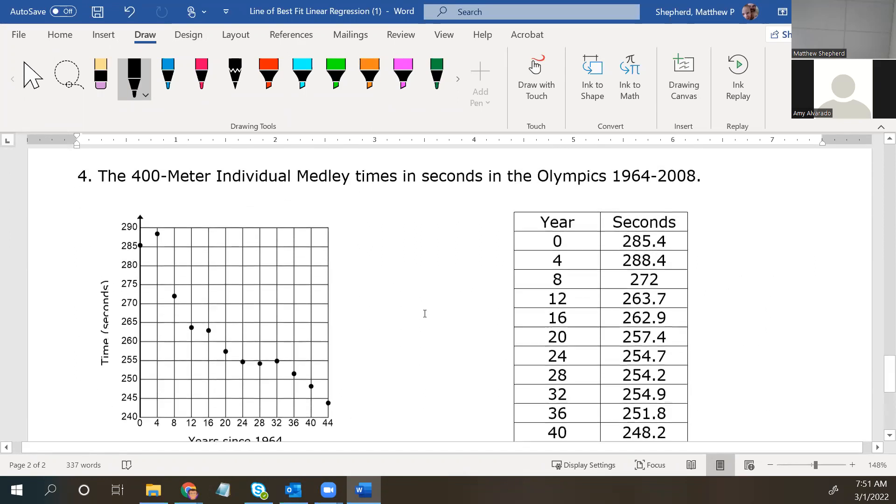
scroll(378, 266, "down", 6)
scroll(368, 279, "down", 1)
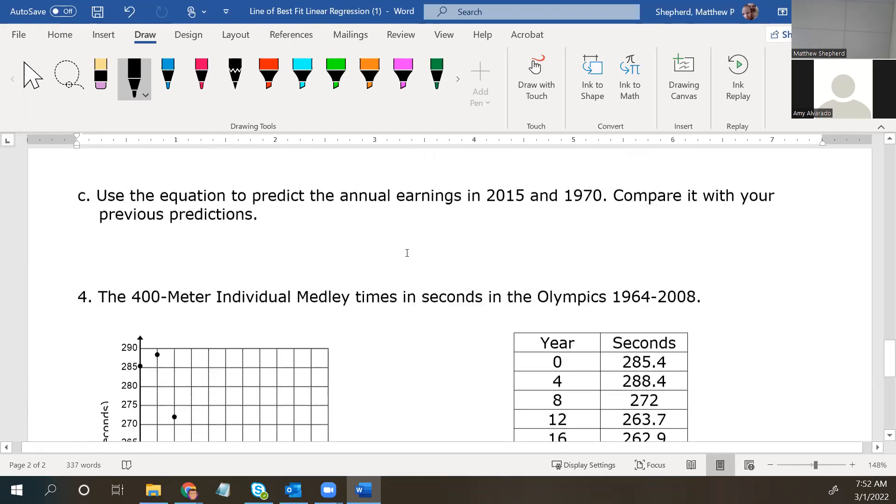
scroll(407, 253, "up", 8)
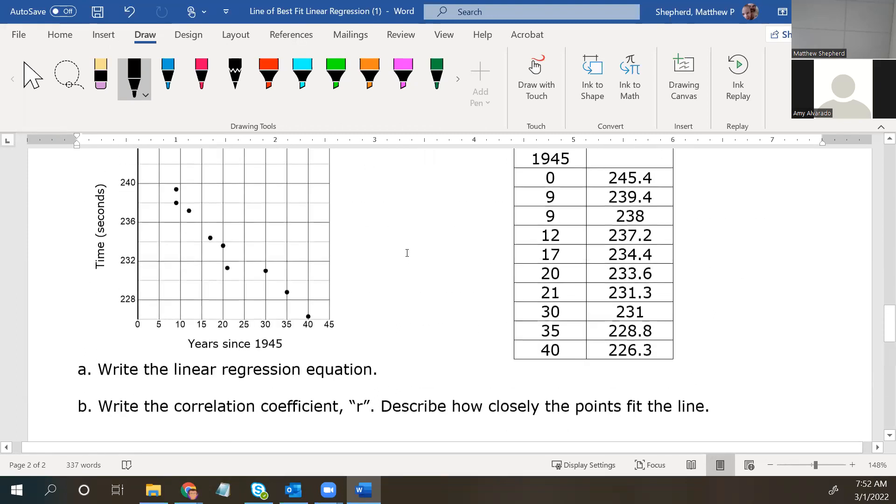
scroll(406, 252, "down", 1)
scroll(403, 254, "up", 2)
scroll(399, 256, "down", 10)
scroll(397, 255, "up", 1)
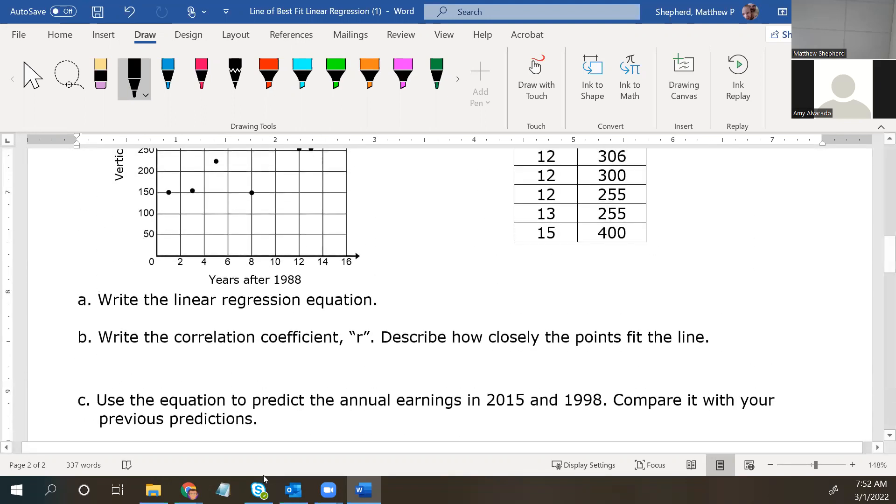
Step: Switch to the Linear Regressions Worksheet assignment page in Chrome, clear the title's text selection and view the submission details
left_click(189, 489)
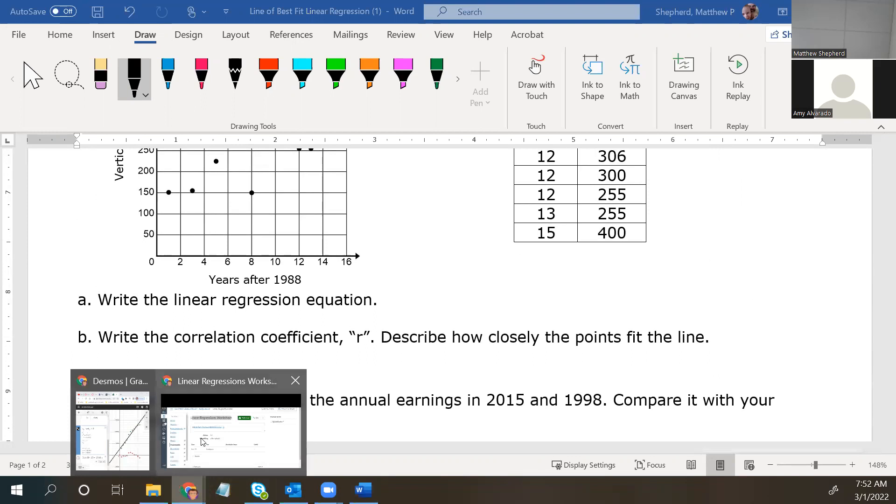
left_click(213, 409)
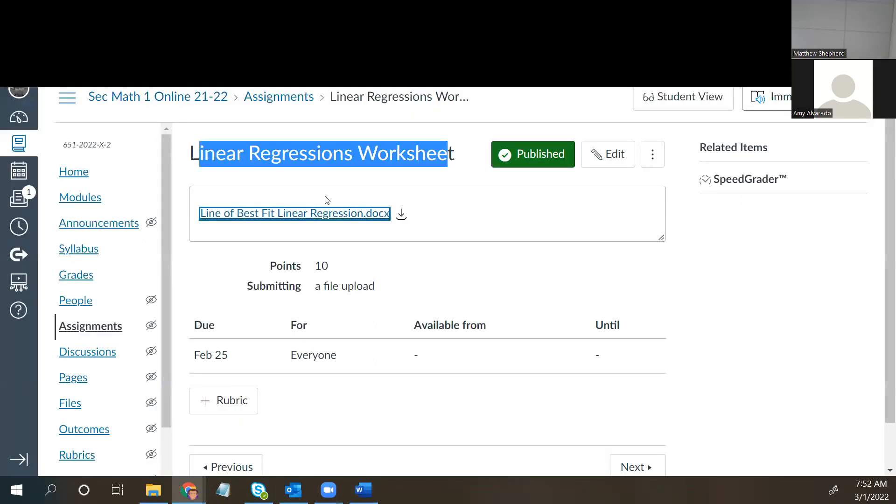
left_click_drag(283, 157, 218, 145)
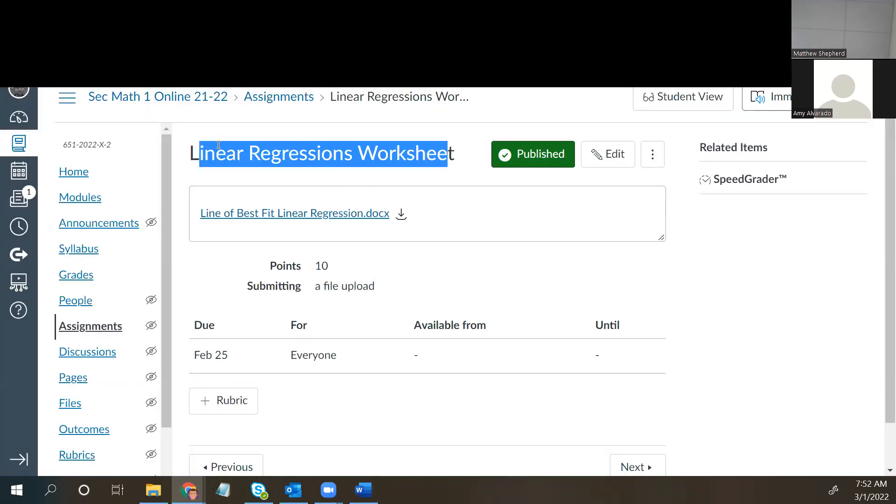
left_click(219, 145)
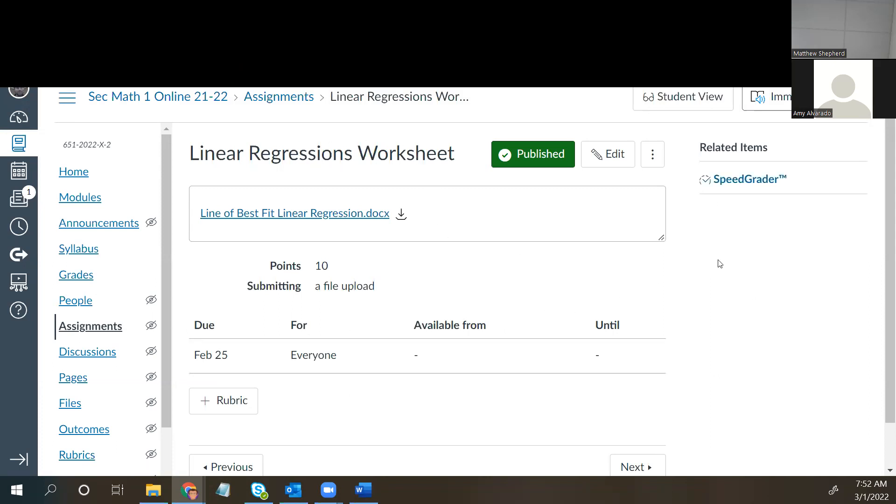
scroll(672, 297, "down", 1)
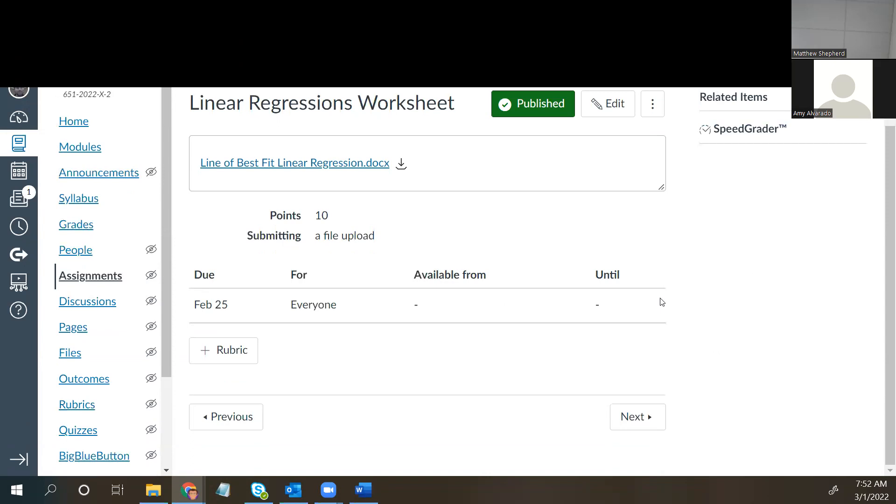